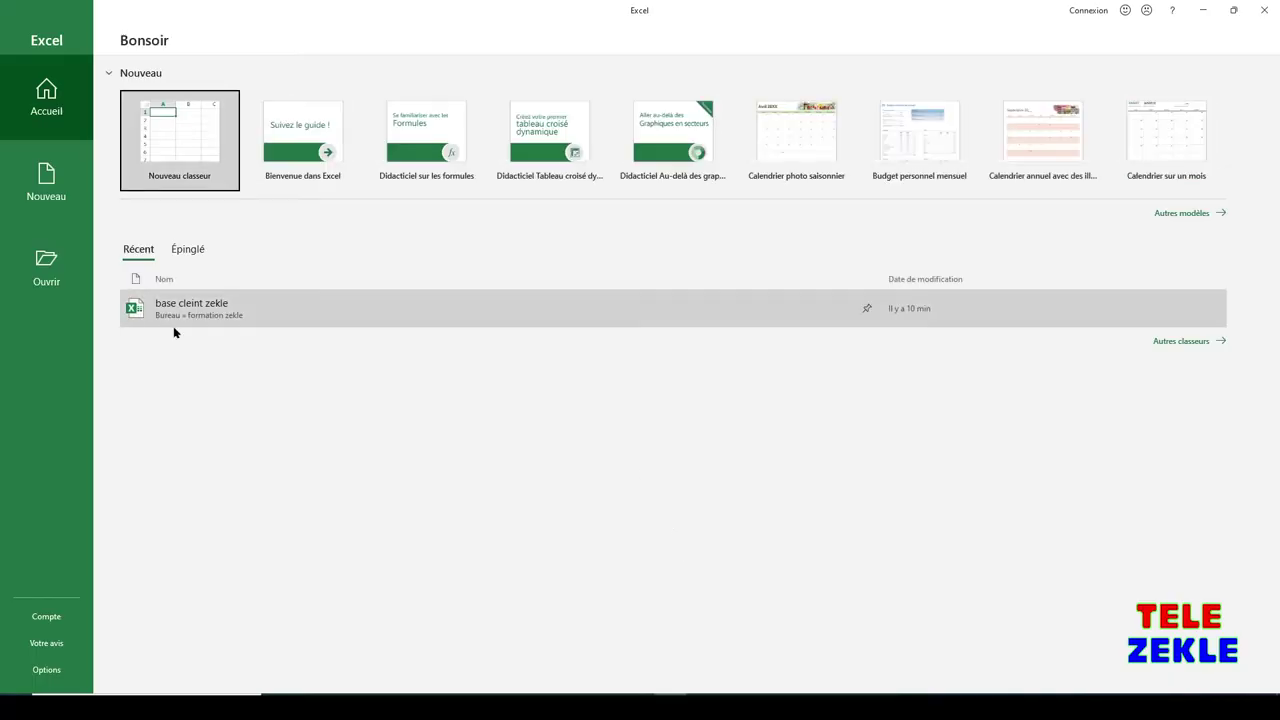
Open the recent client workbook 'base cleint zekle' from Excel's start screen.
click(227, 311)
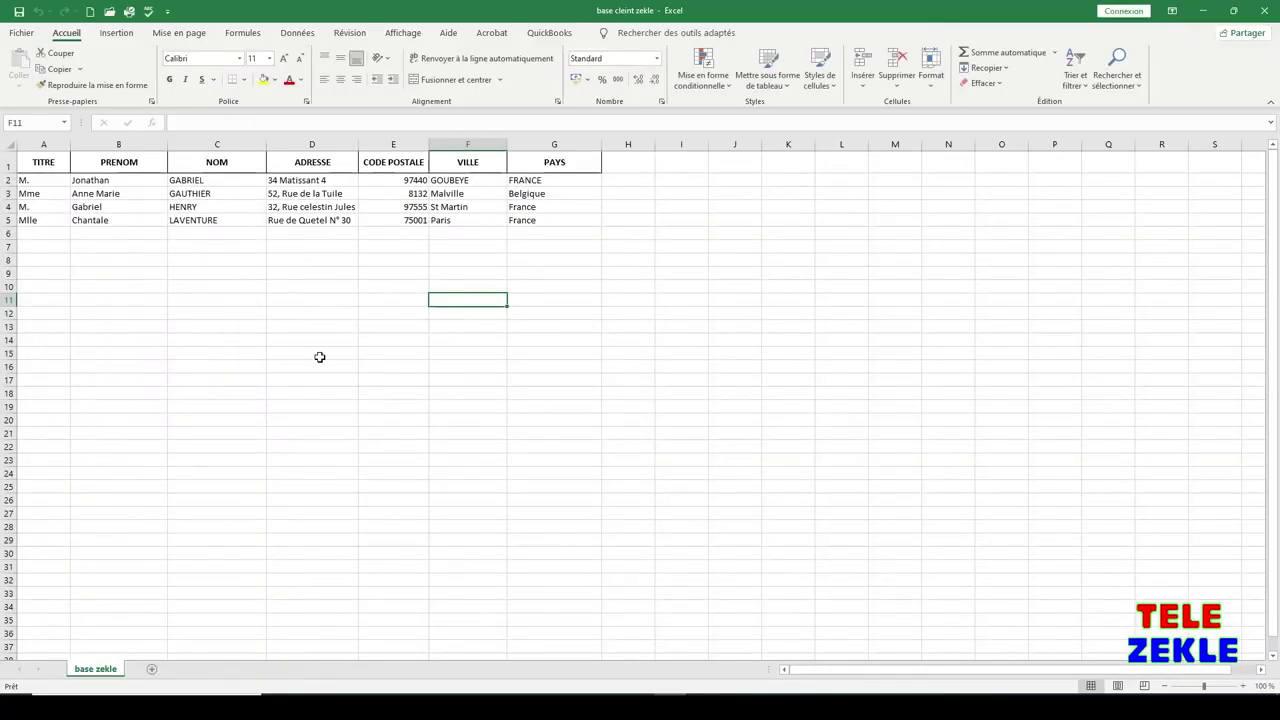
Replace the surname GABRIEL in cell C2 with lowercase 'gabriel'.
scroll(320, 357, up, 3)
scroll(320, 357, up, 1)
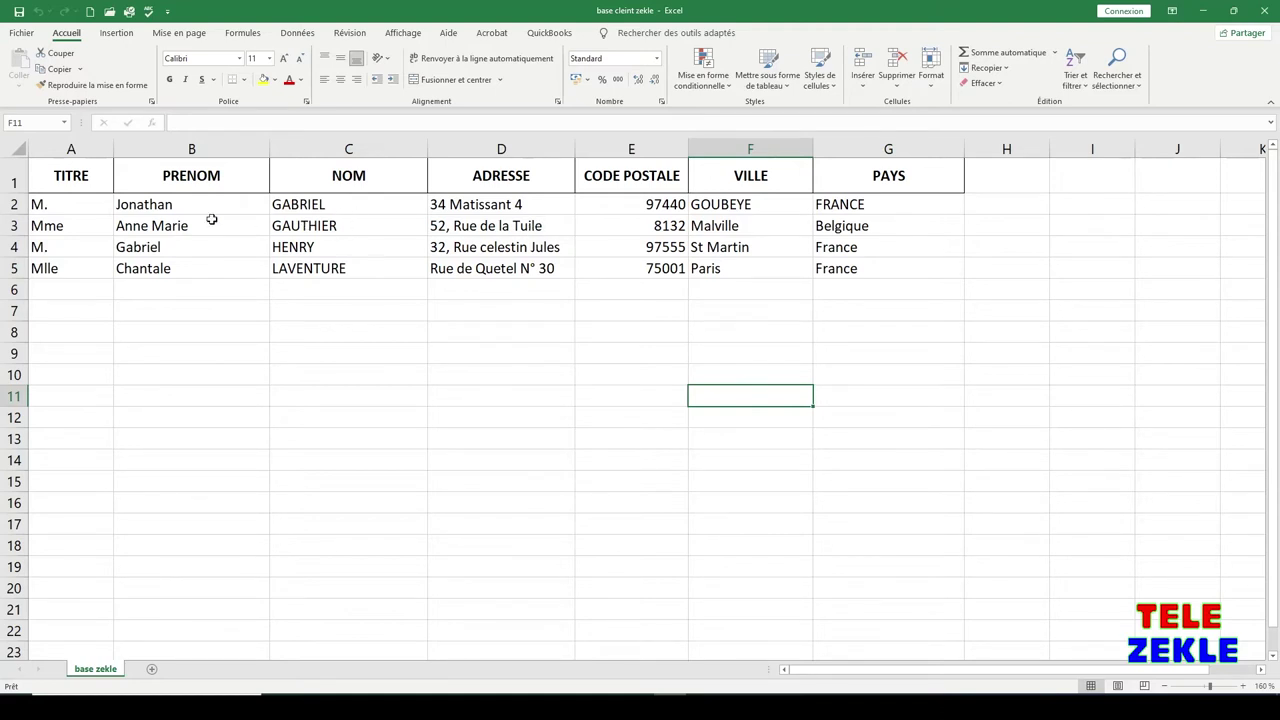
click(373, 207)
key(Delete)
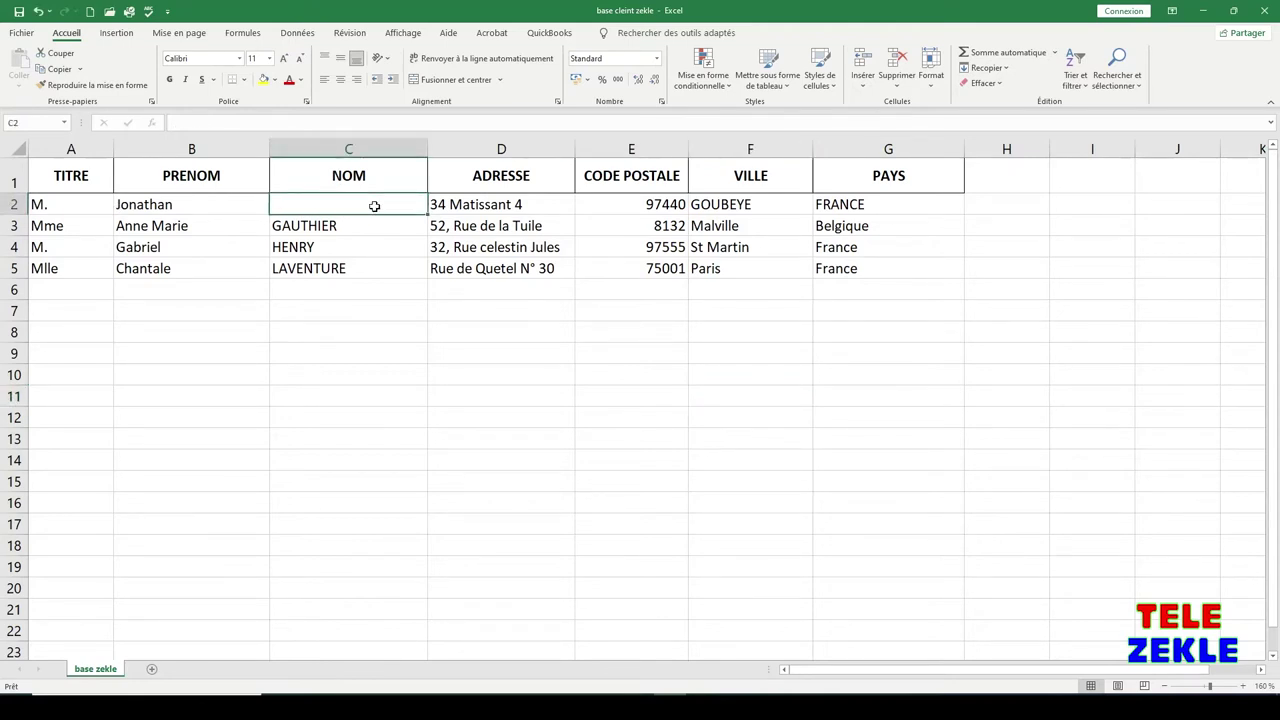
text(gabriel)
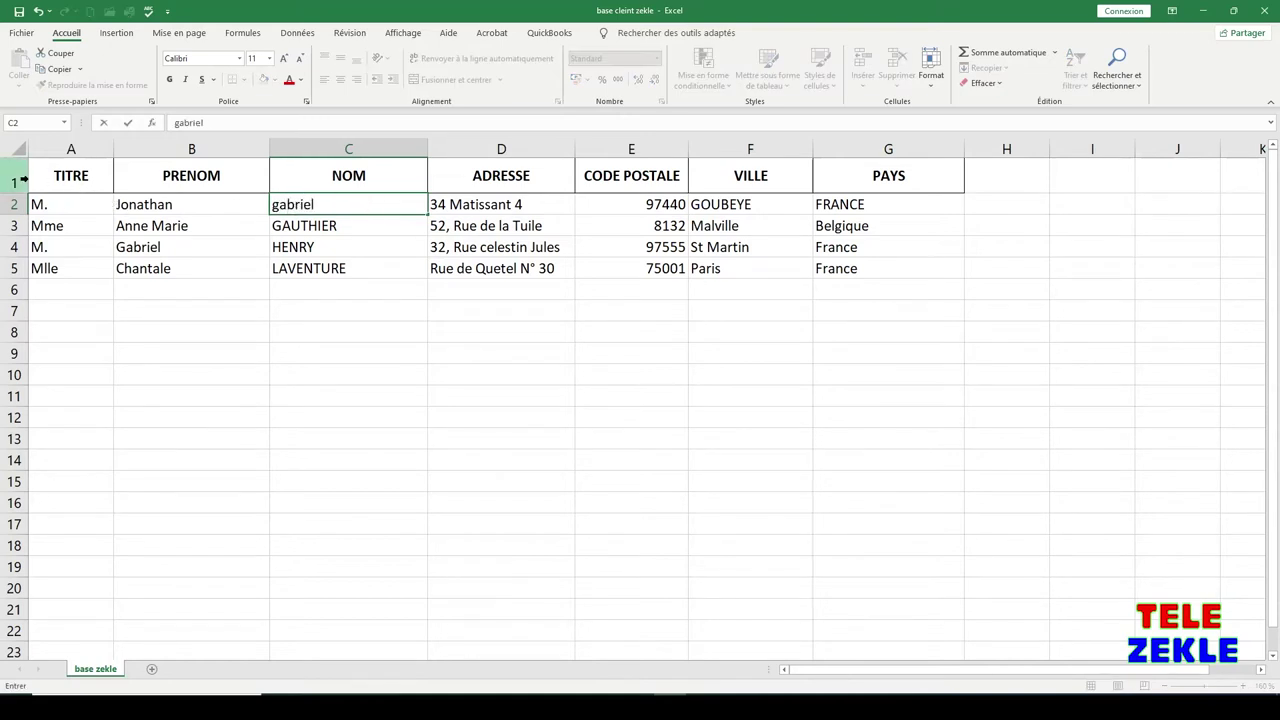
click(94, 305)
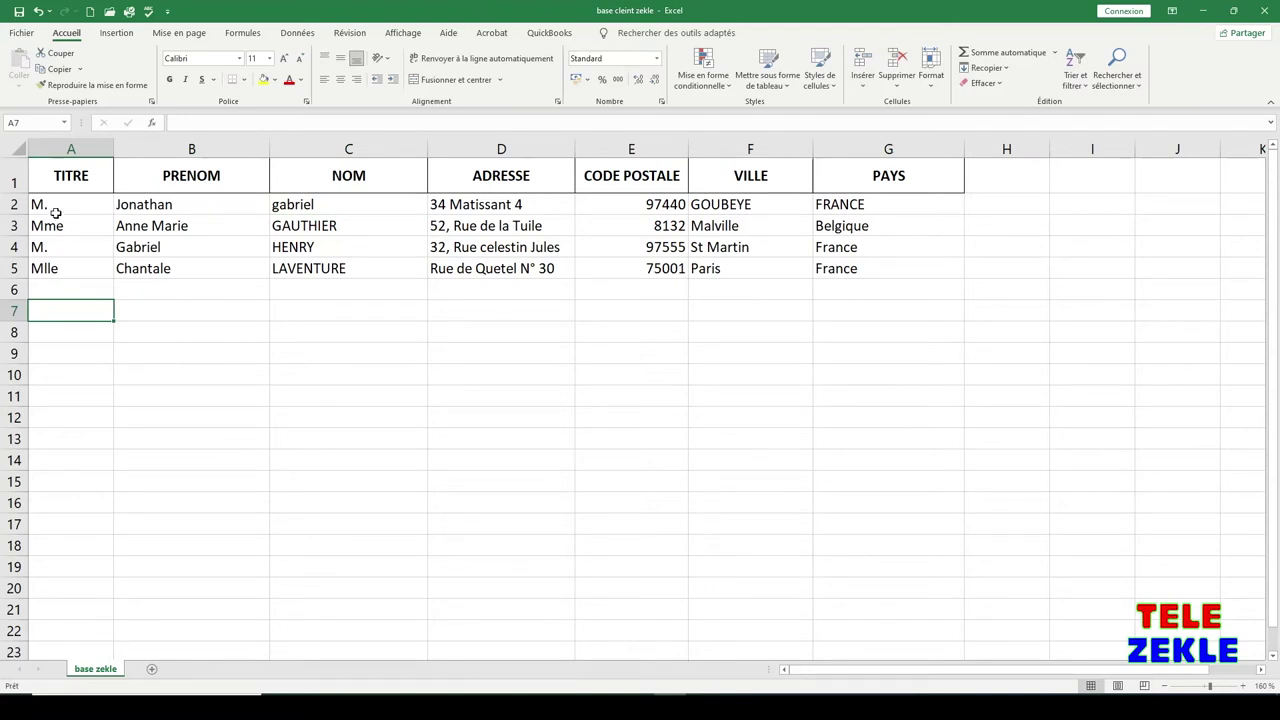
Check row 2's title, first name, address, postcode, city and country cells.
click(92, 204)
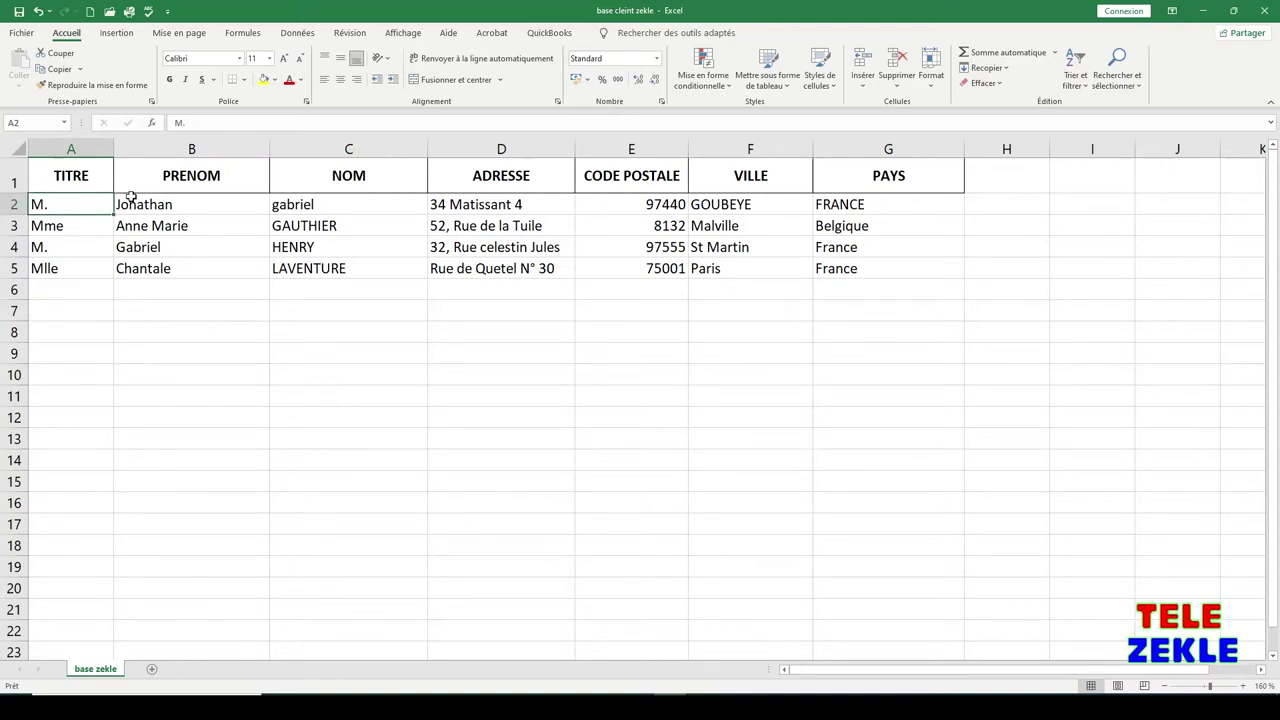
click(205, 204)
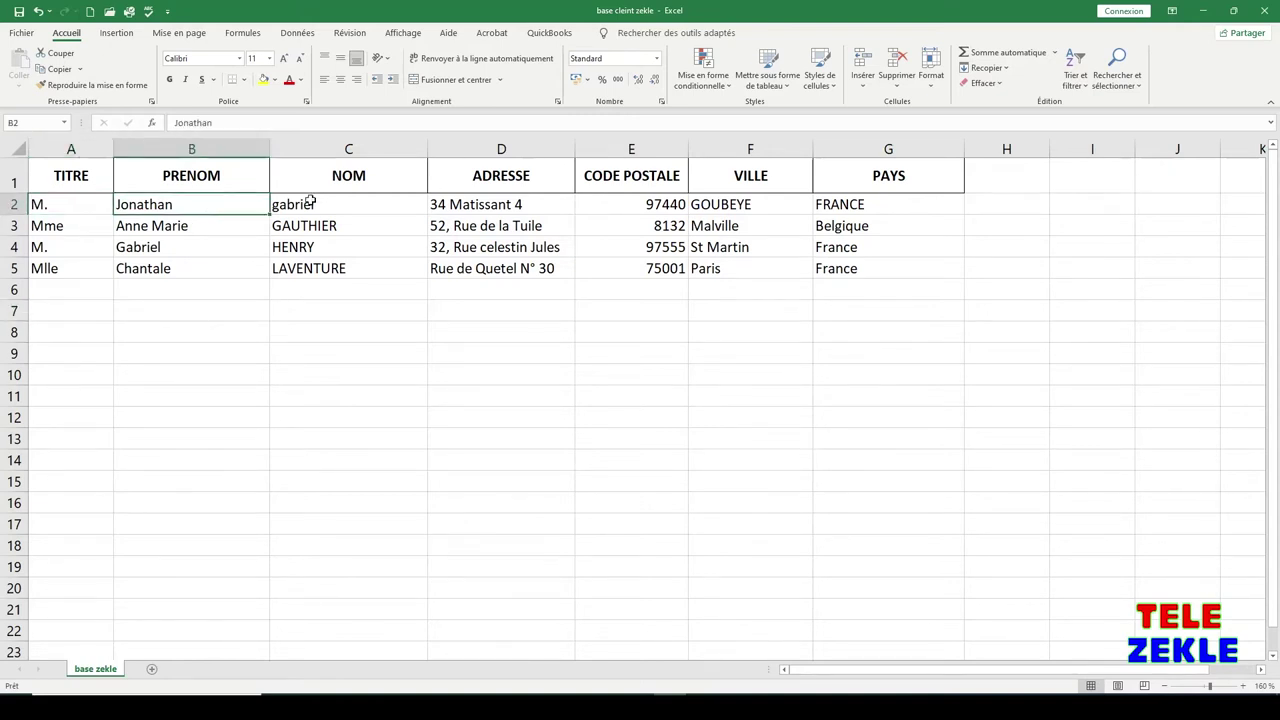
click(482, 206)
click(672, 201)
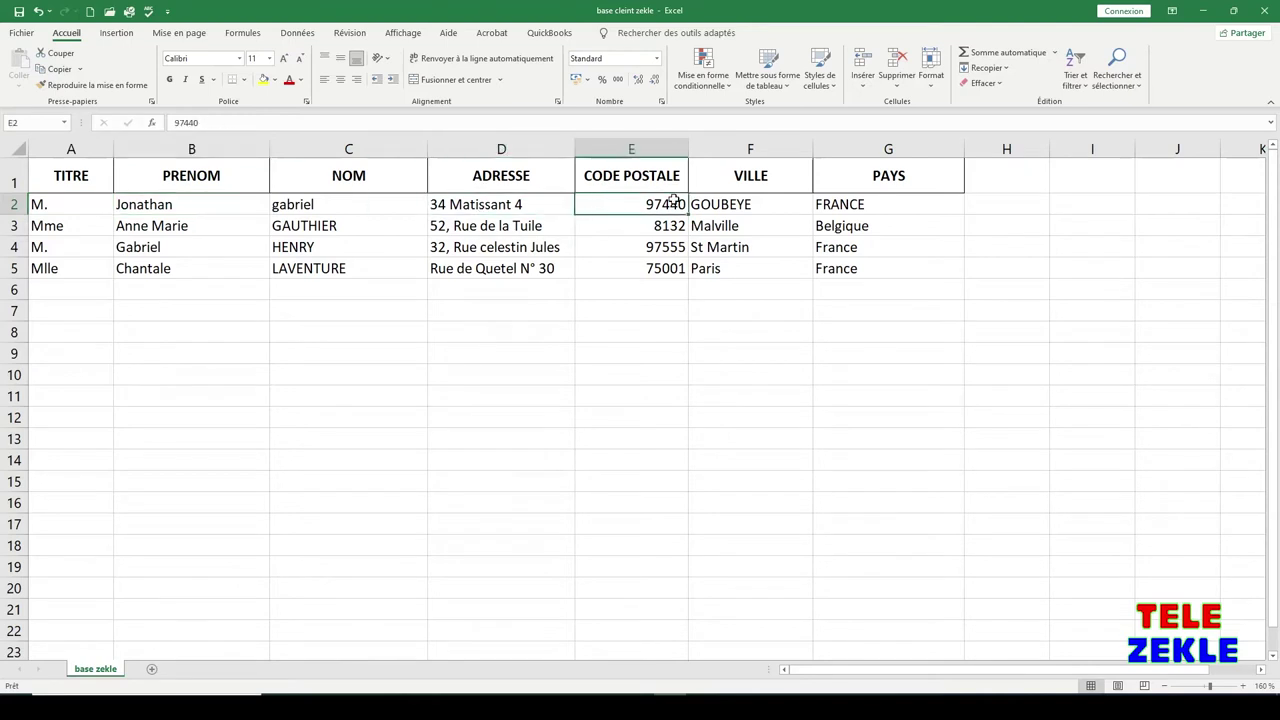
click(780, 206)
click(880, 205)
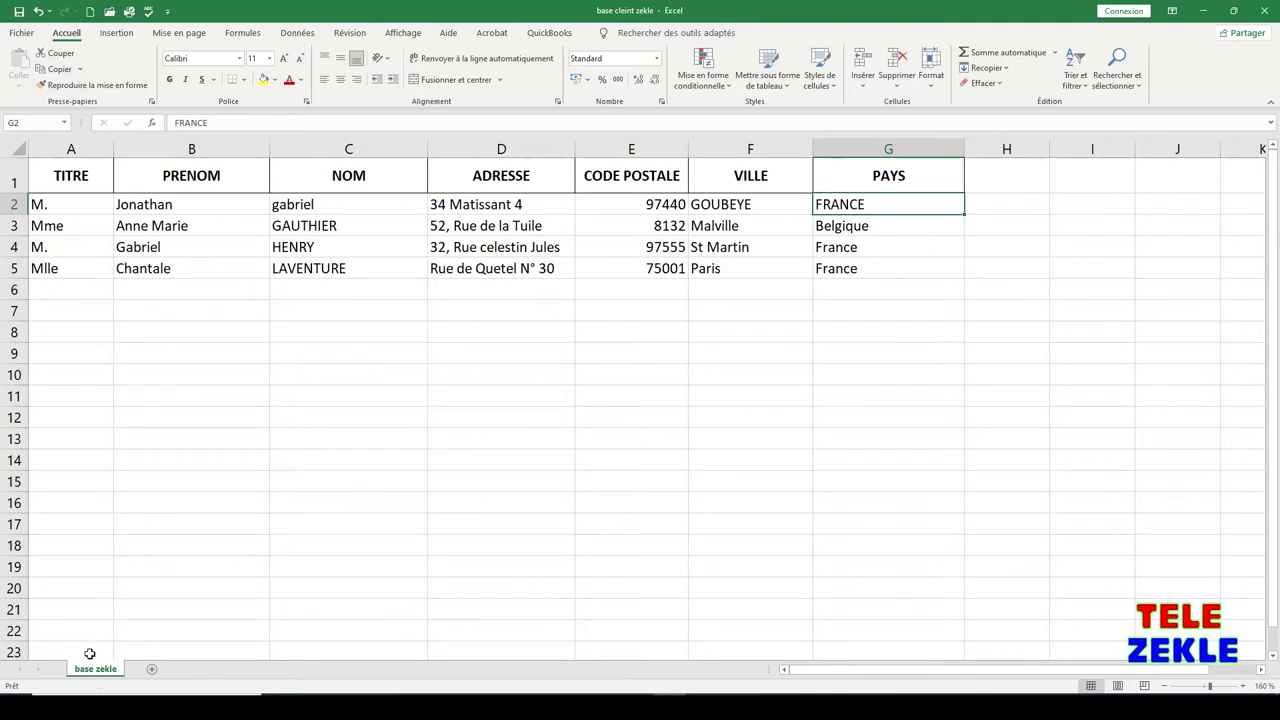
ctrl+scroll(103, 650, up, 4)
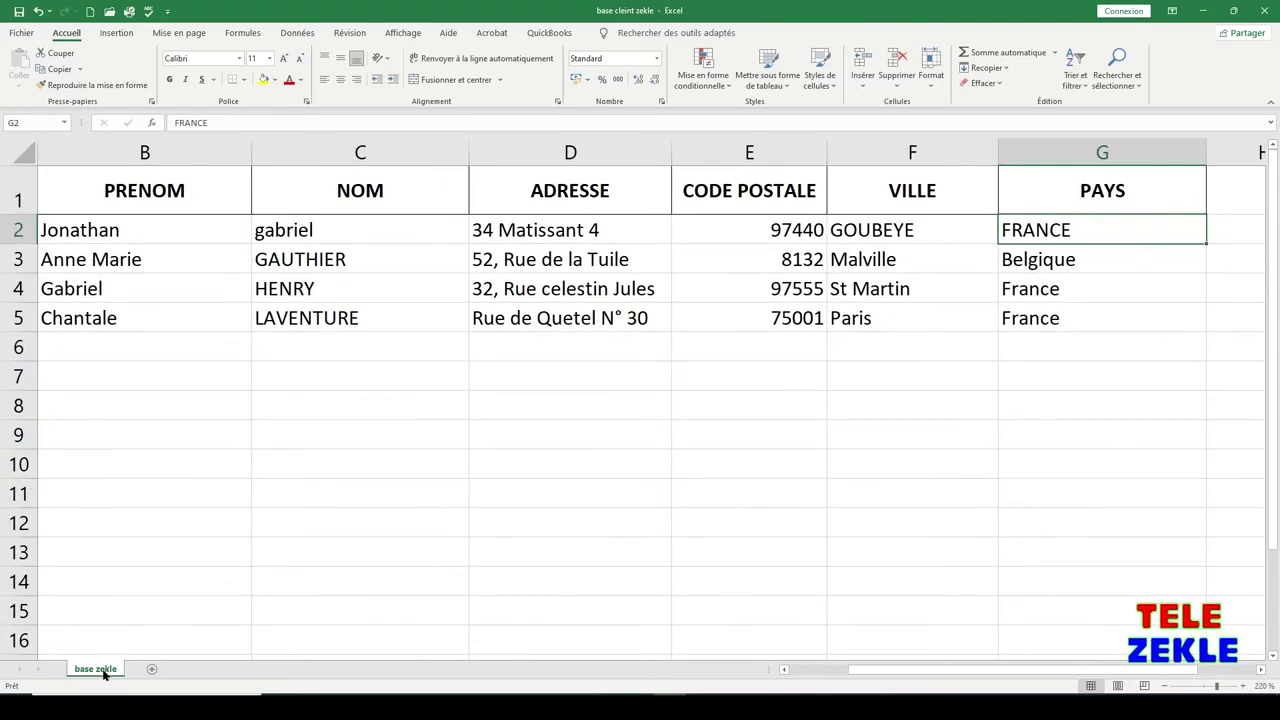
right_click(97, 670)
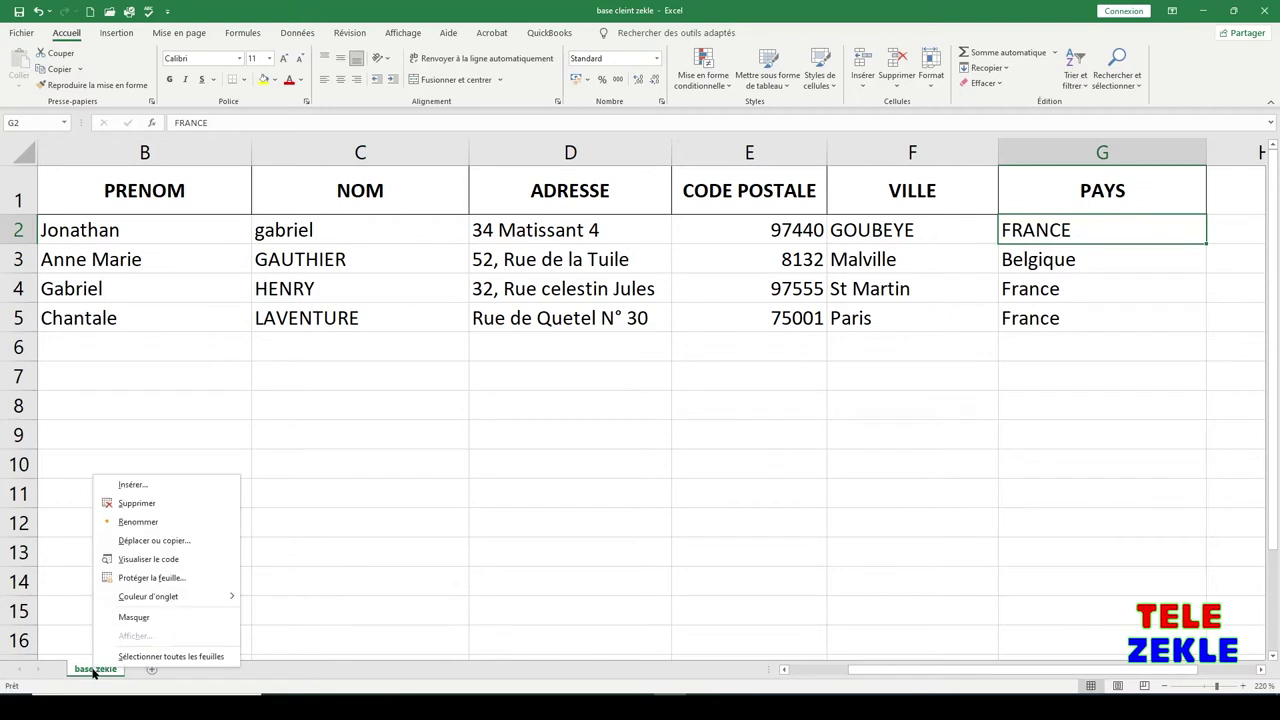
Rename the 'base zekle' sheet to 'zekle'.
click(138, 522)
text(zekle)
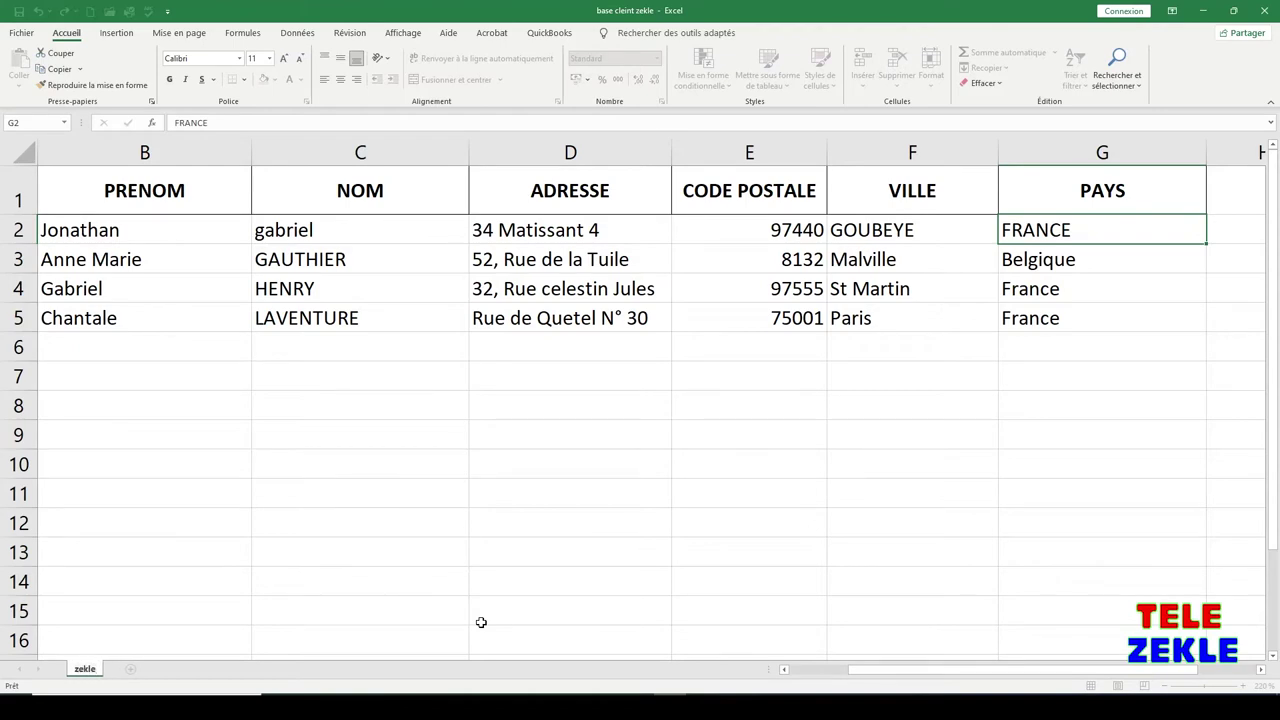
key(Return)
click(272, 563)
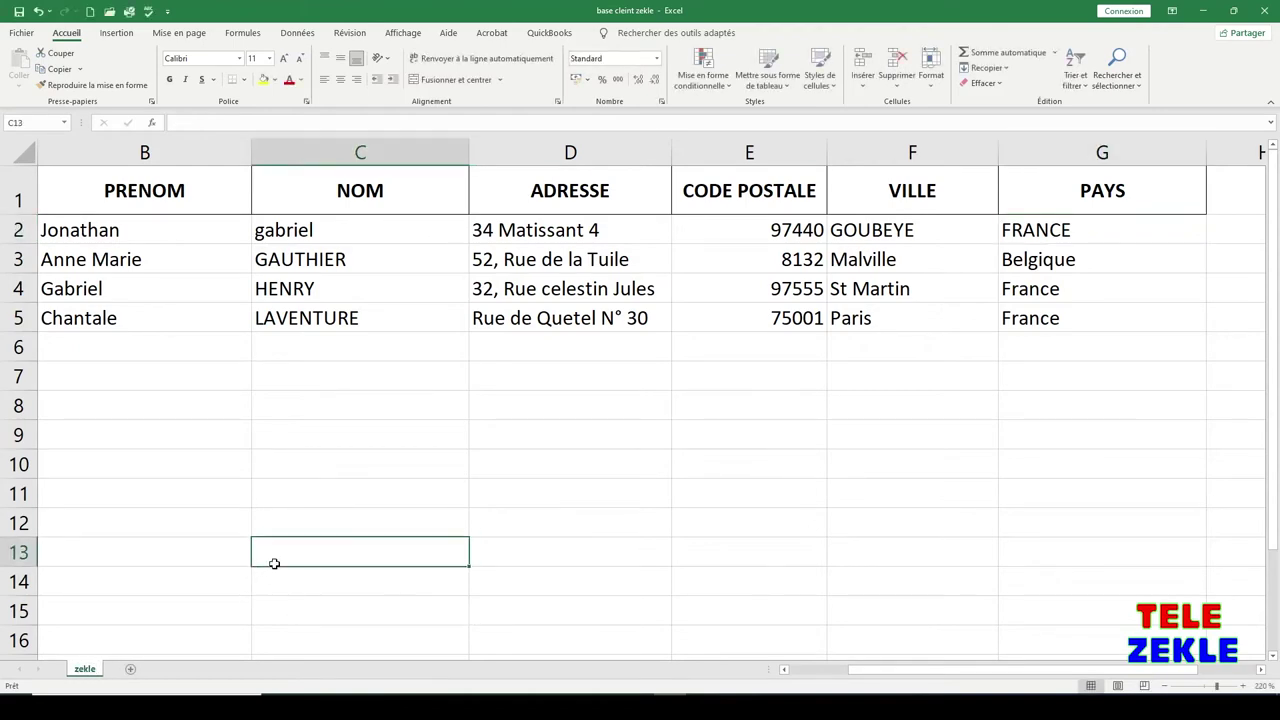
Scroll through the client sheet and go to the File page.
ctrl+scroll(274, 563, down, 4)
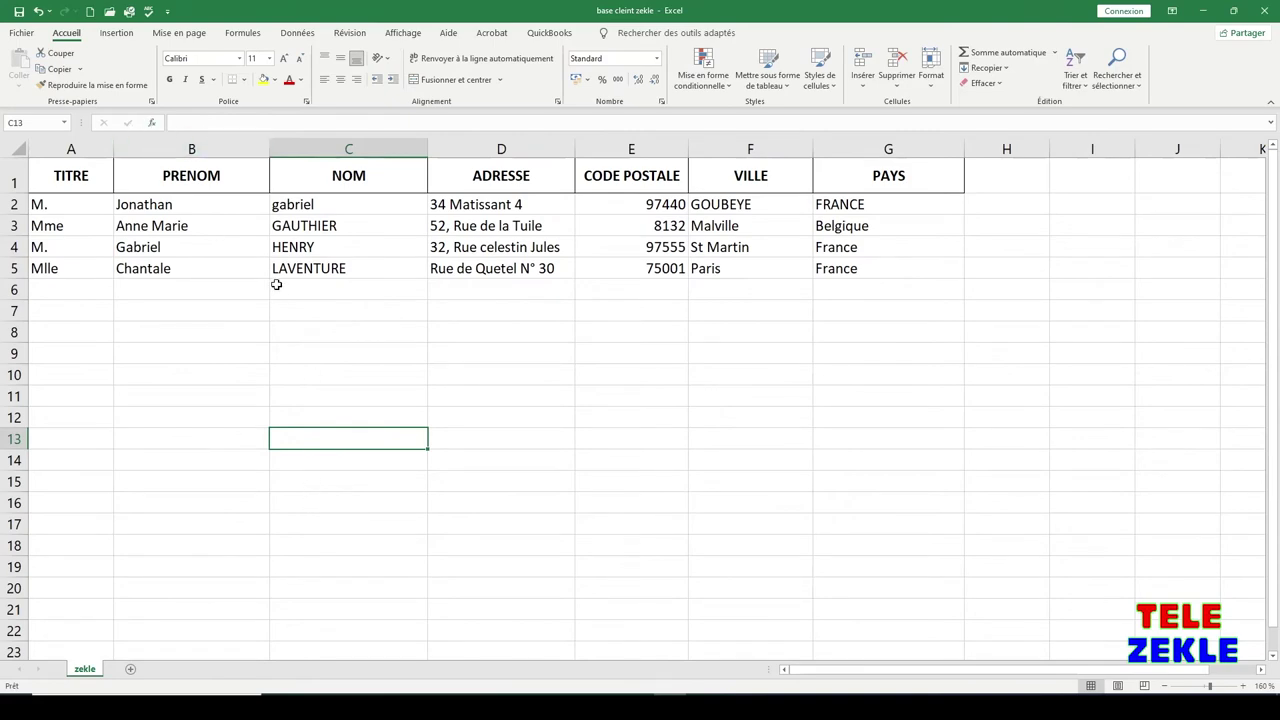
ctrl+scroll(68, 123, up, 2)
ctrl+scroll(62, 114, up, 5)
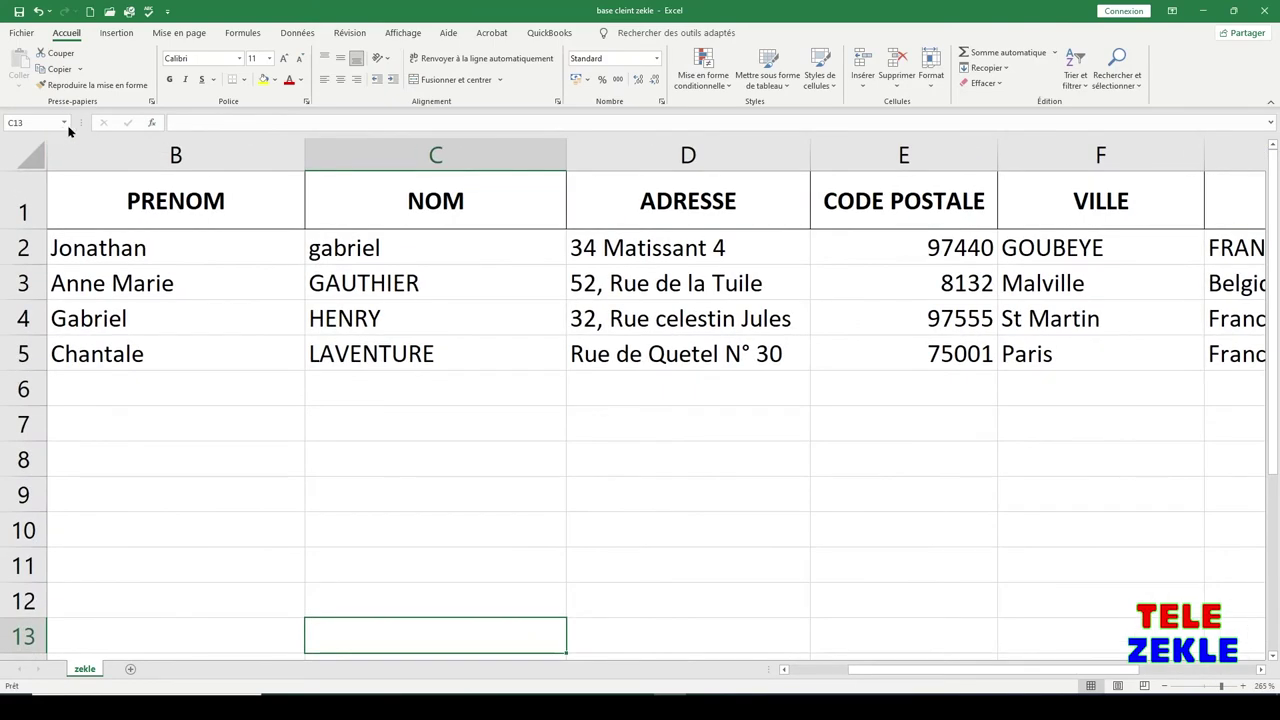
key(alt)
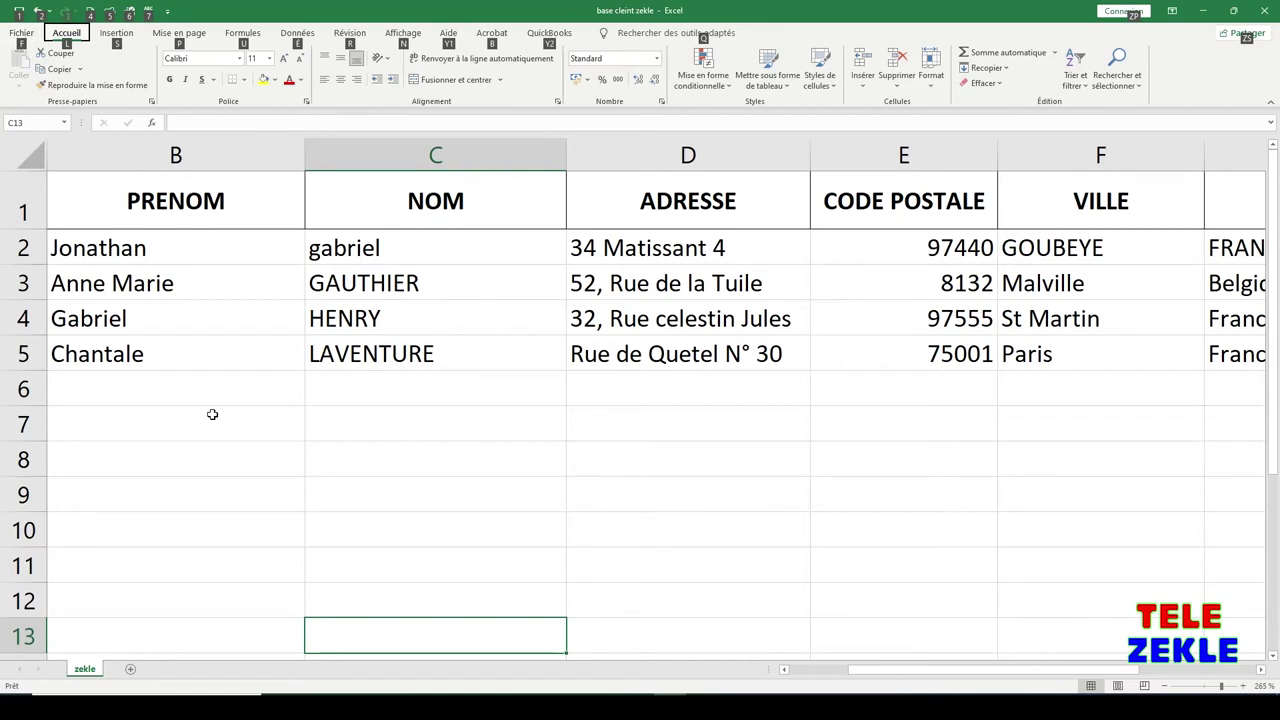
ctrl+scroll(213, 410, down, 5)
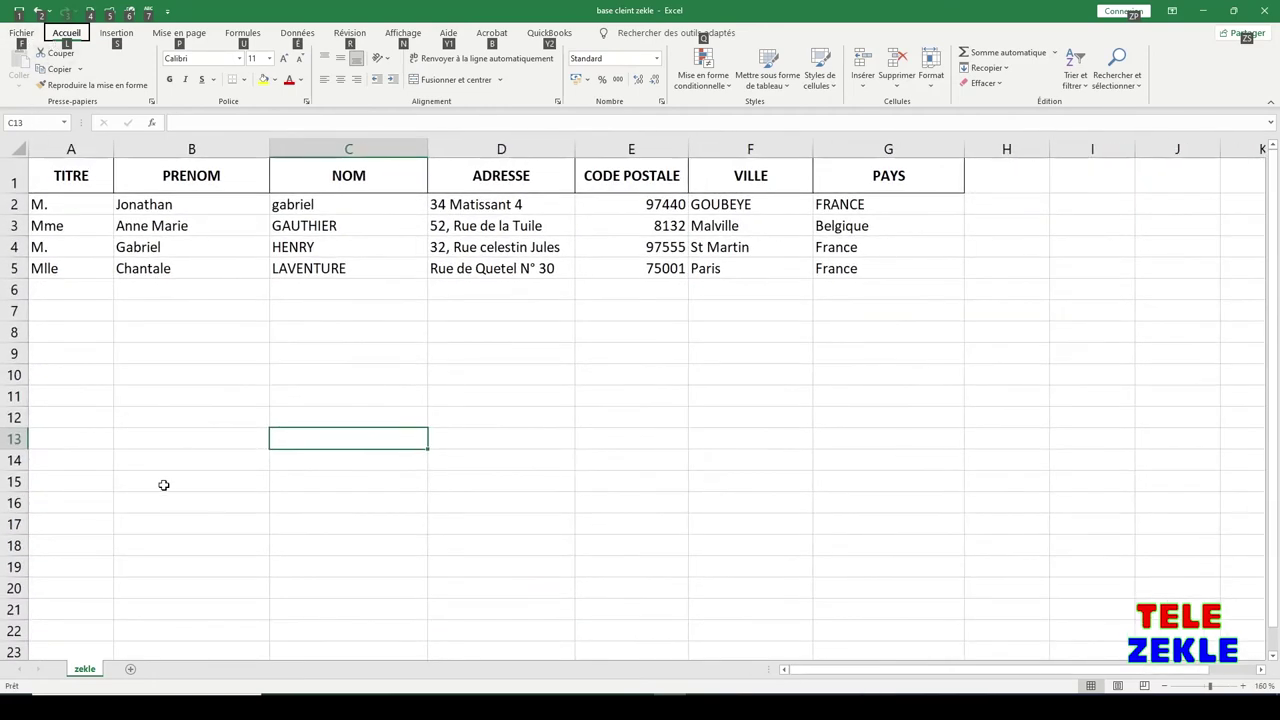
drag(172, 481, 172, 460)
click(22, 33)
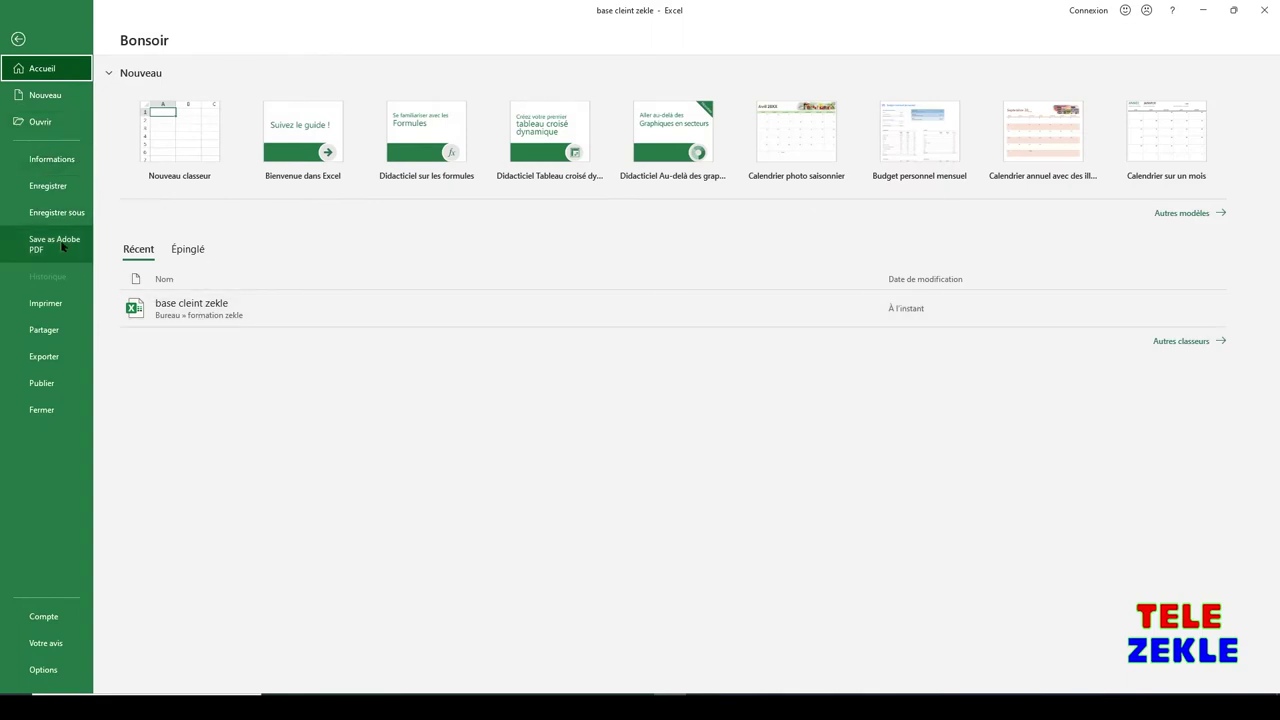
Cancel Save As to the Bureau folder, then close Excel without saving changes.
click(57, 213)
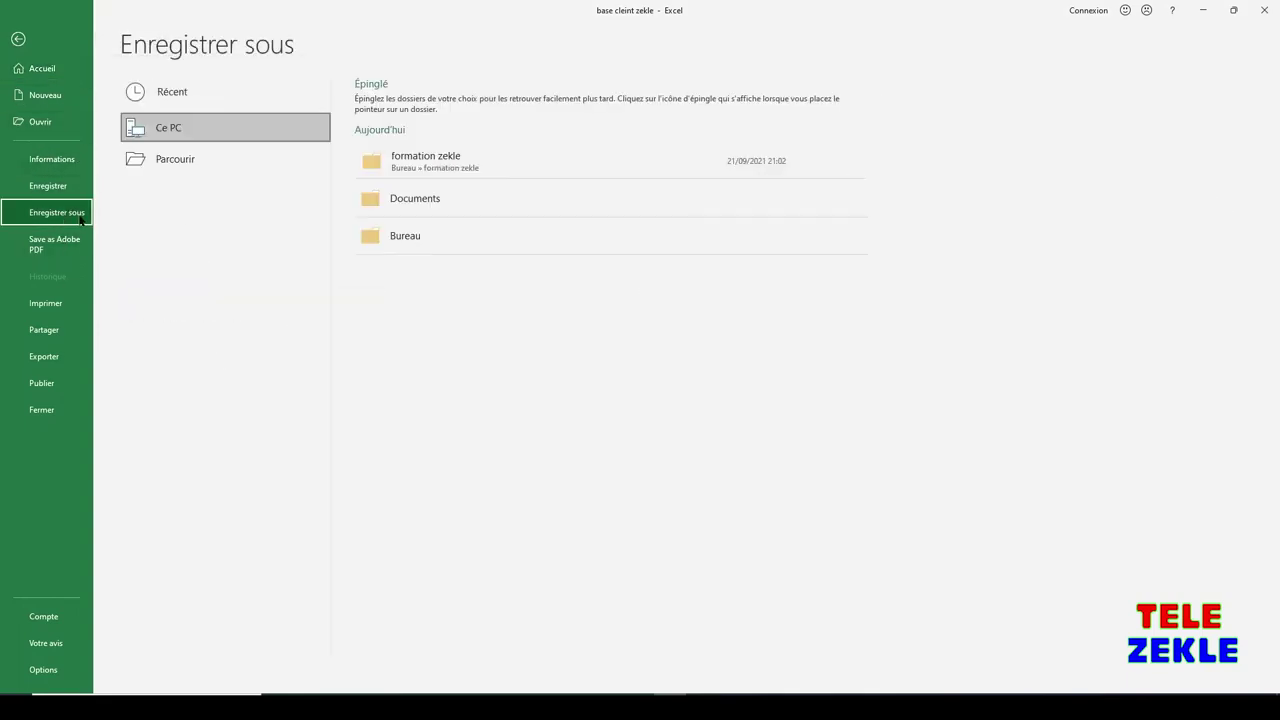
click(422, 233)
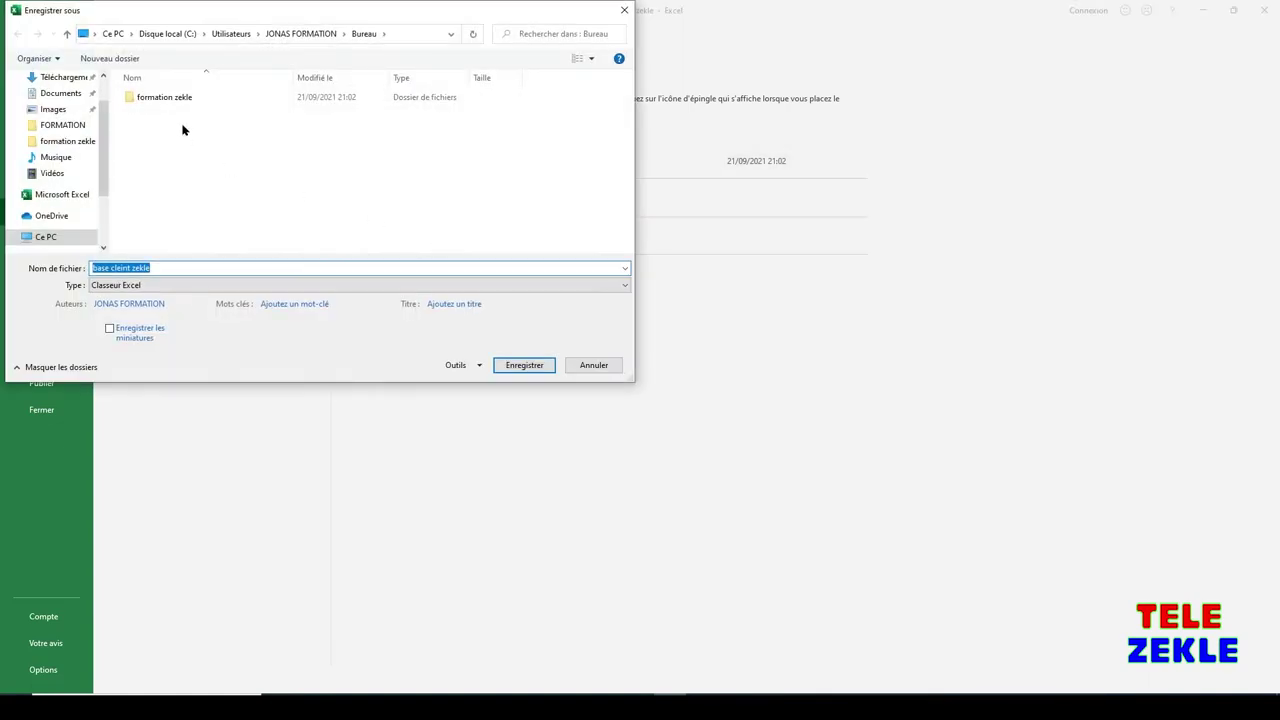
click(597, 365)
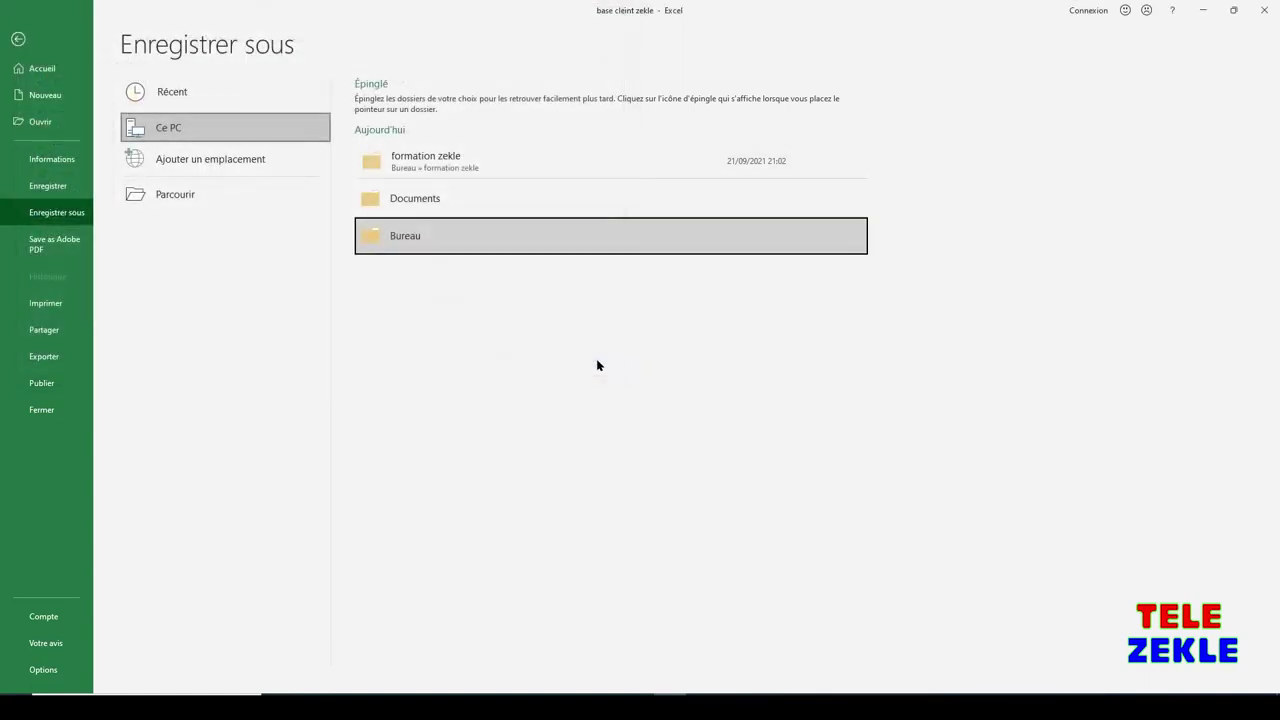
click(1263, 8)
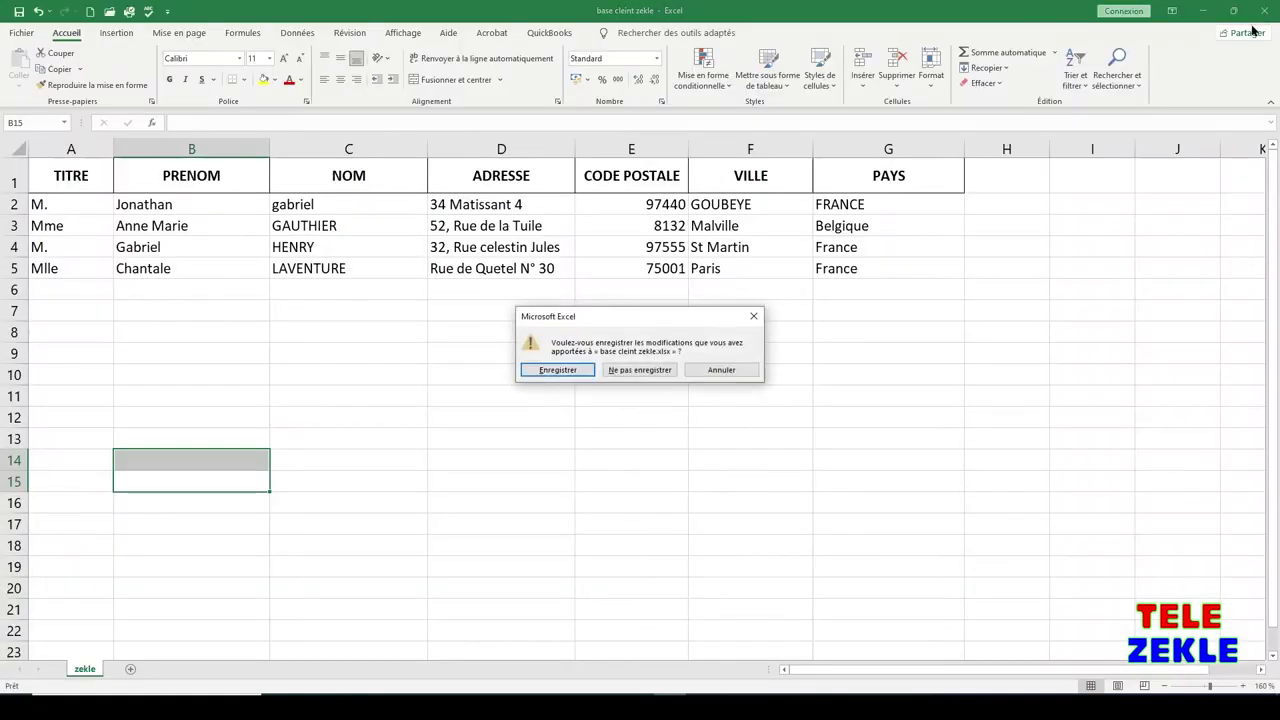
click(622, 371)
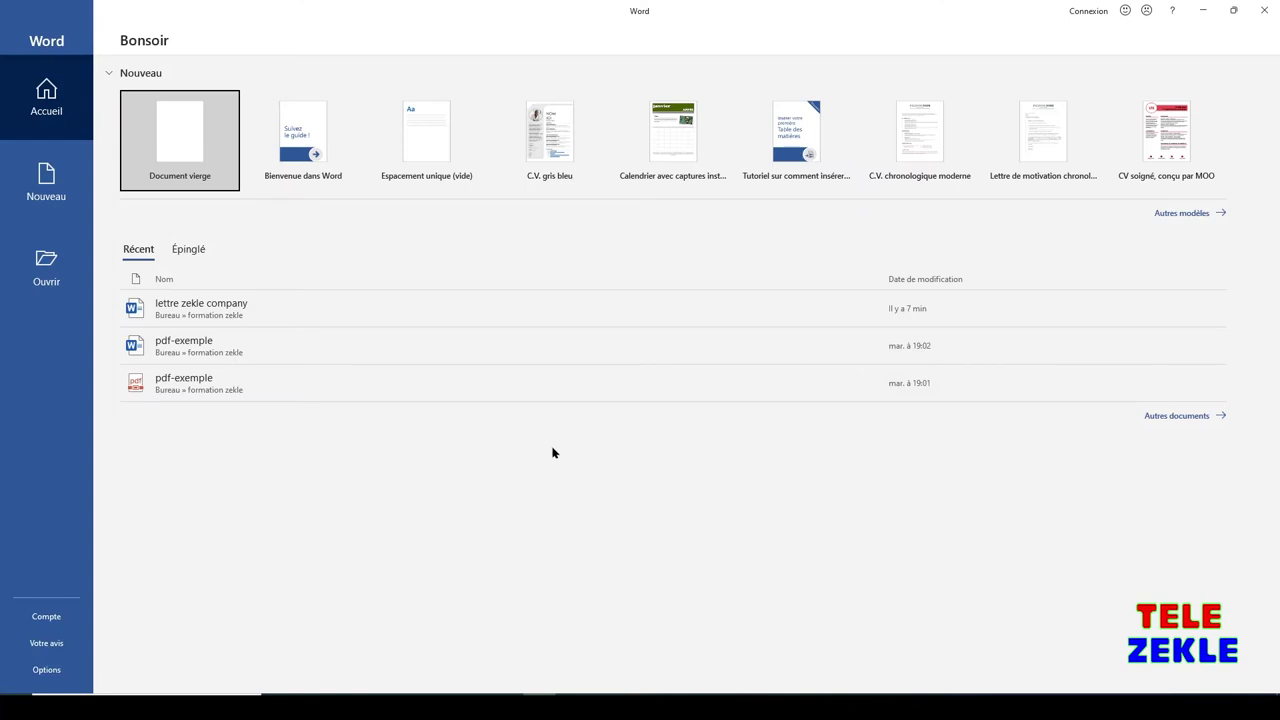
Open the 'lettre zekle company' document from Word's recent list.
click(293, 308)
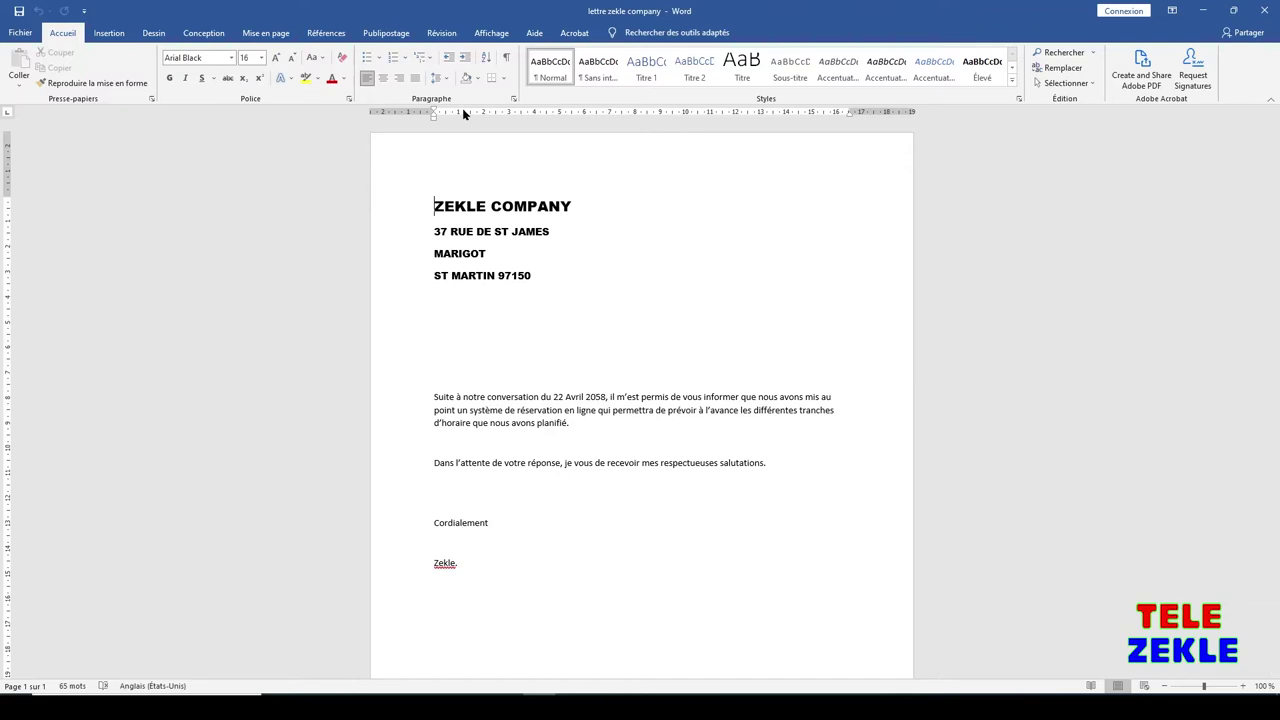
Show the ruler and indent the blank line under the company address by two tab stops.
ctrl+scroll(521, 125, up, 3)
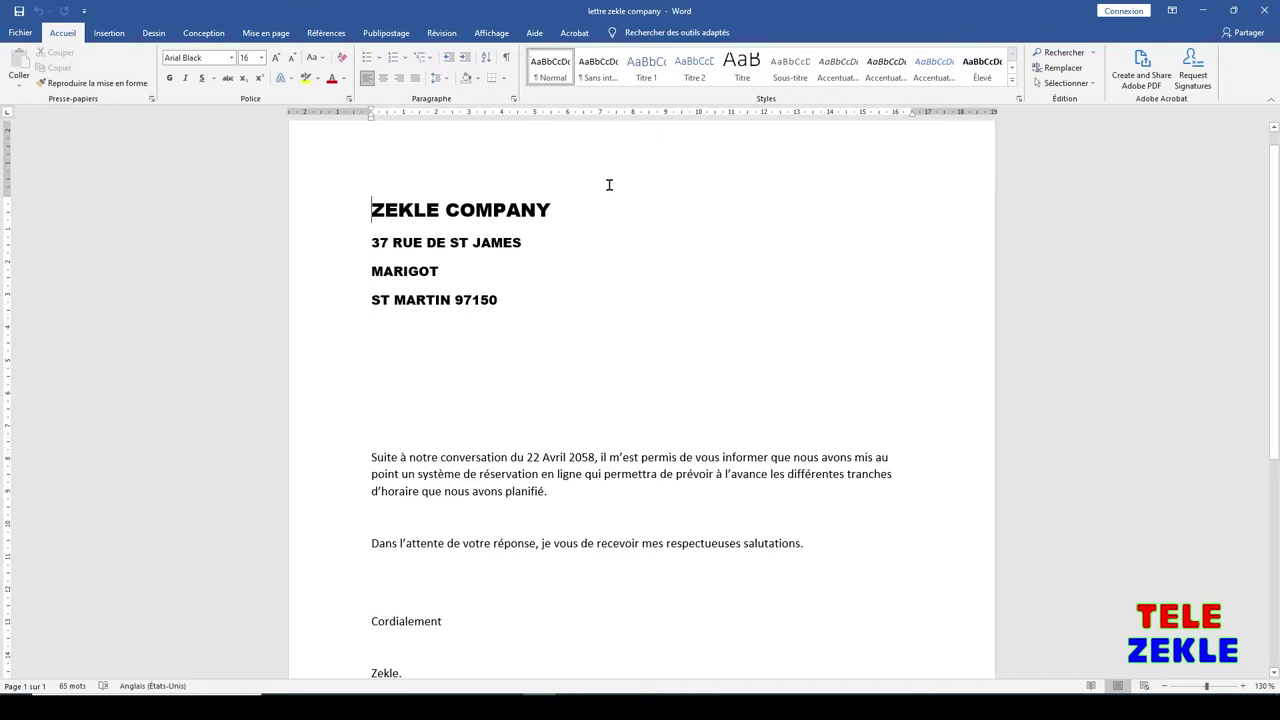
ctrl+scroll(608, 184, down, 4)
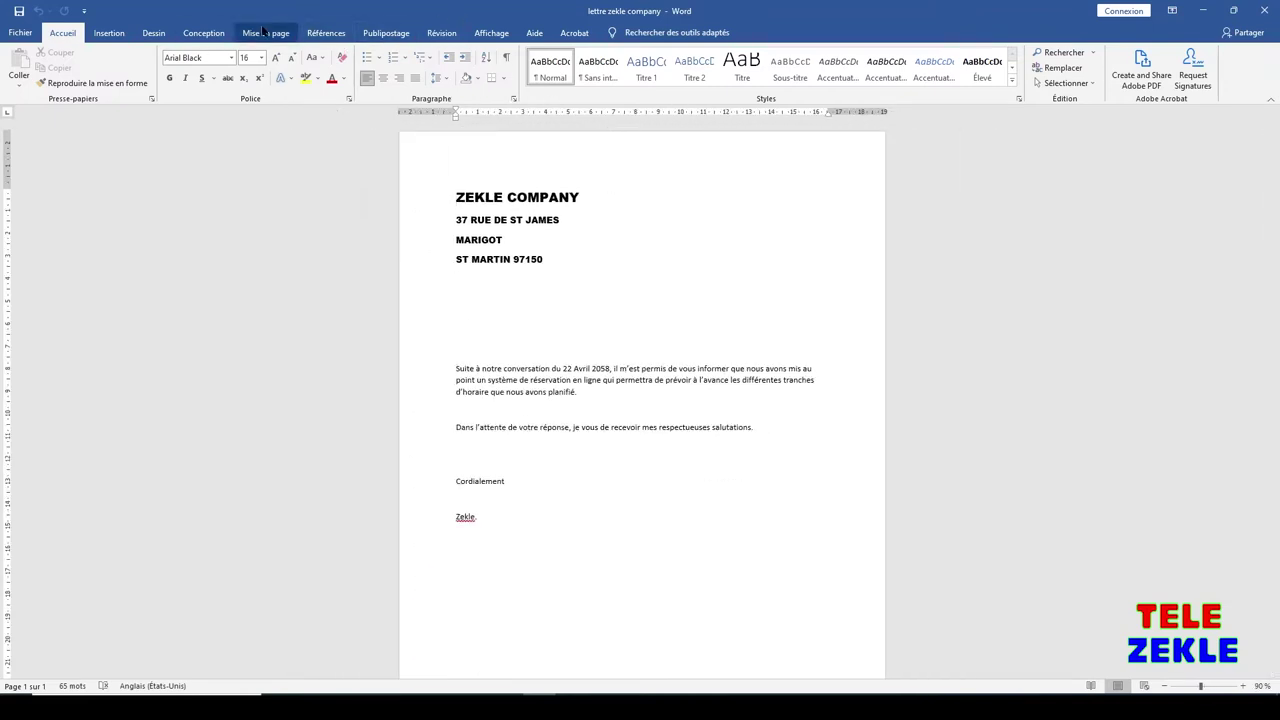
click(491, 33)
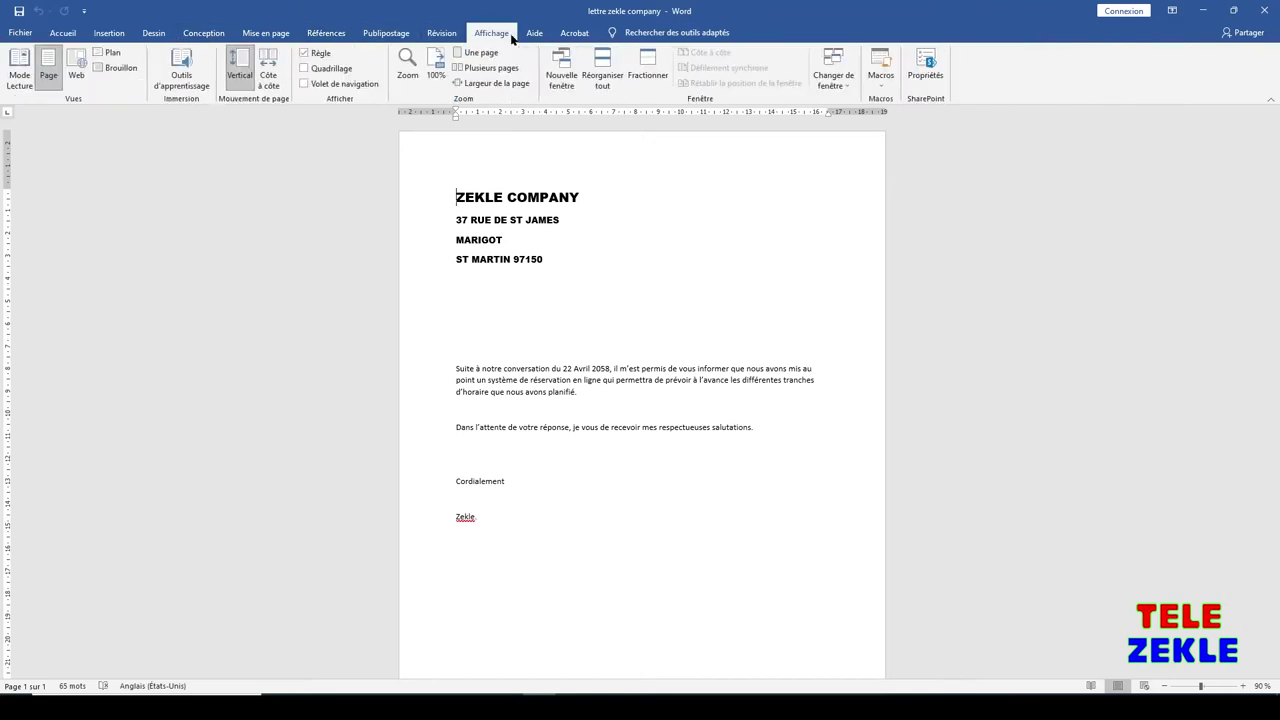
click(306, 52)
click(306, 52)
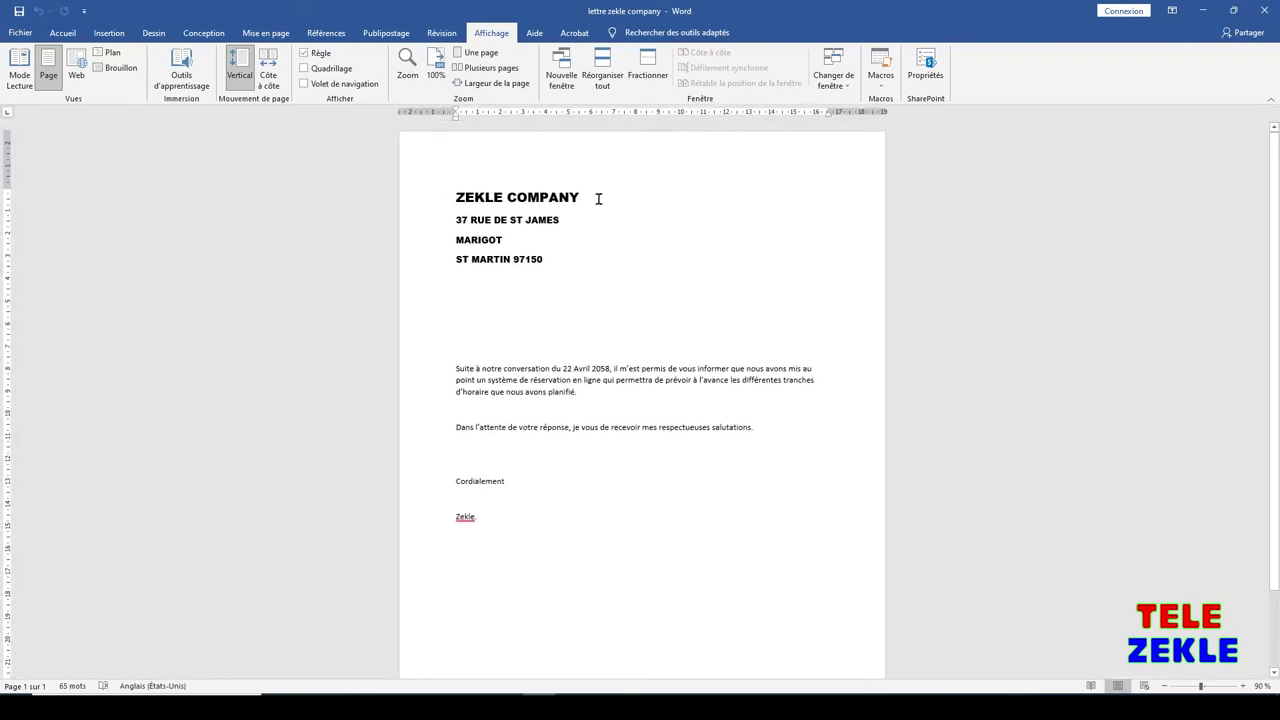
click(585, 311)
key(Tab)
key(Tab)
key(Tab)
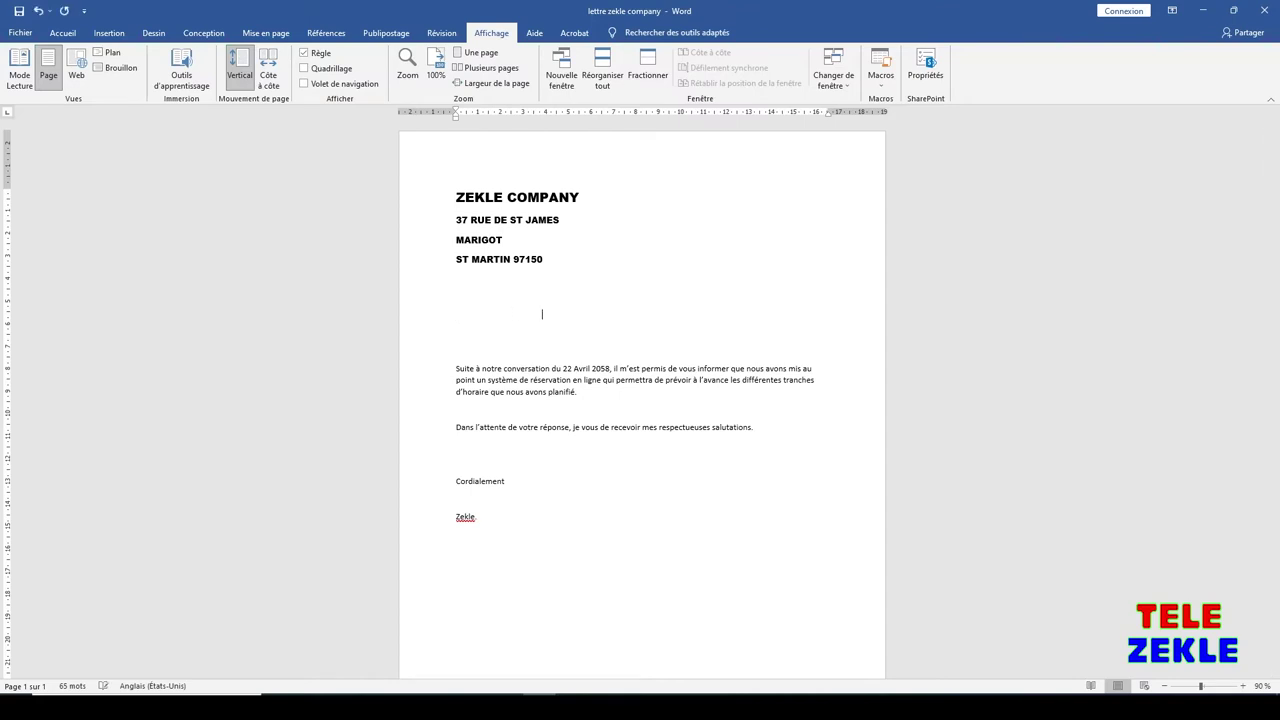
key(Tab)
key(Tab)
key(Tab)
click(384, 38)
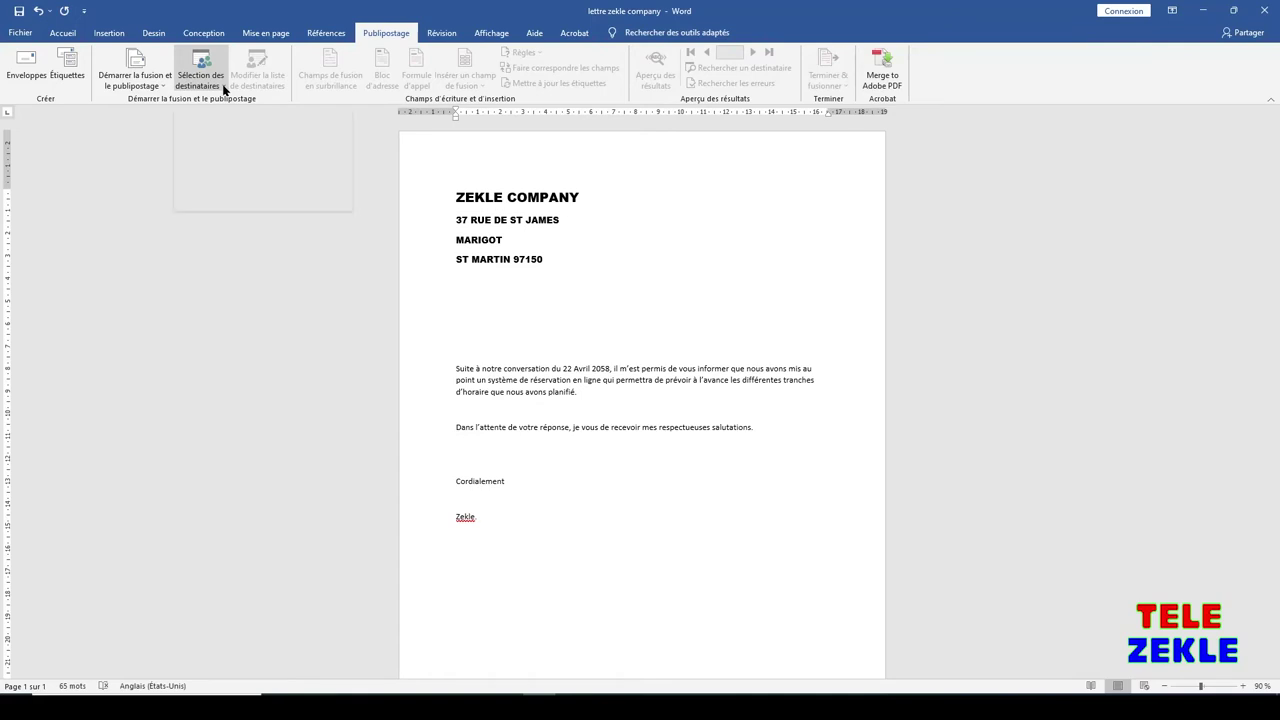
Use the base zekle$ table from Desktop > formation zekle > 'base cleint zekle' as recipients.
click(224, 89)
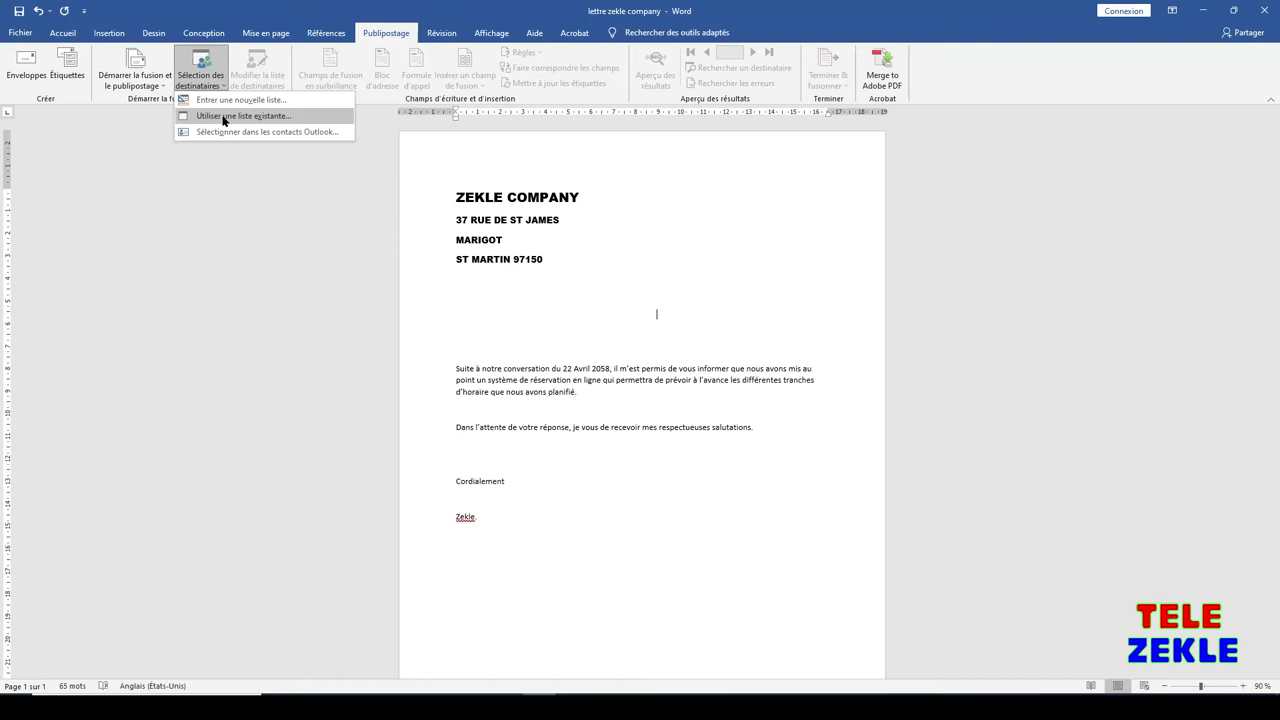
click(224, 116)
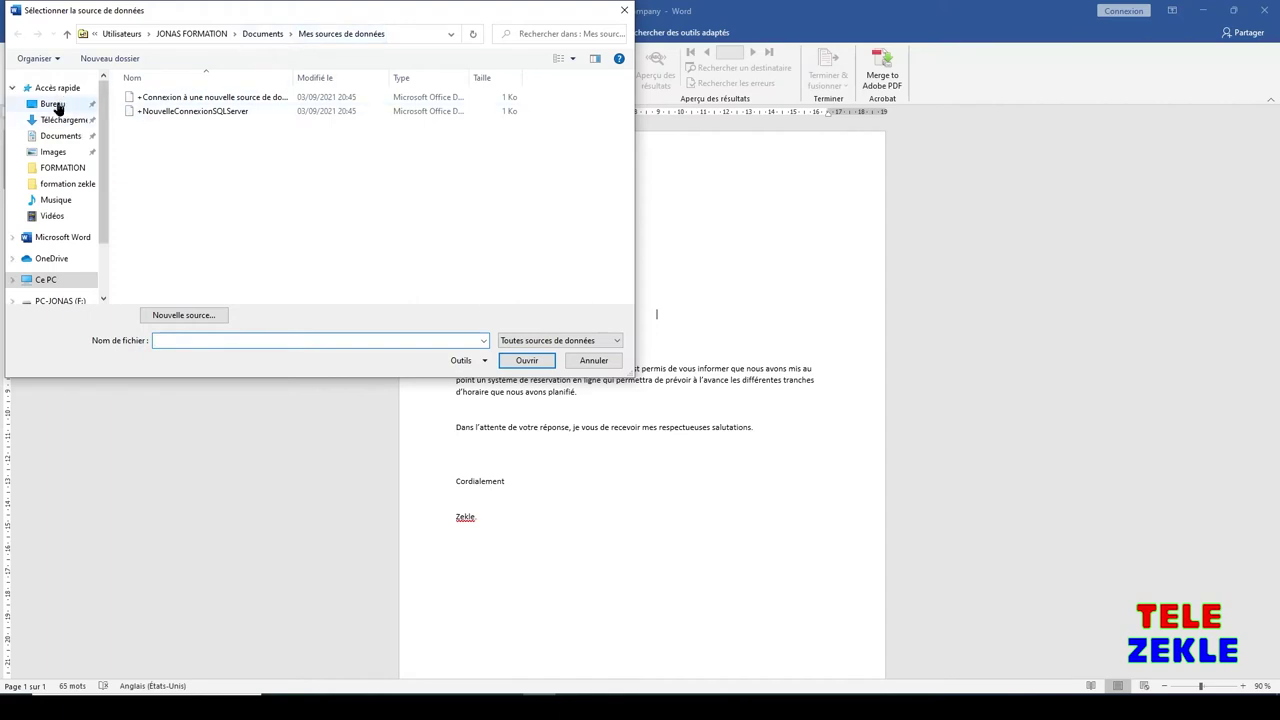
click(52, 104)
double_click(158, 97)
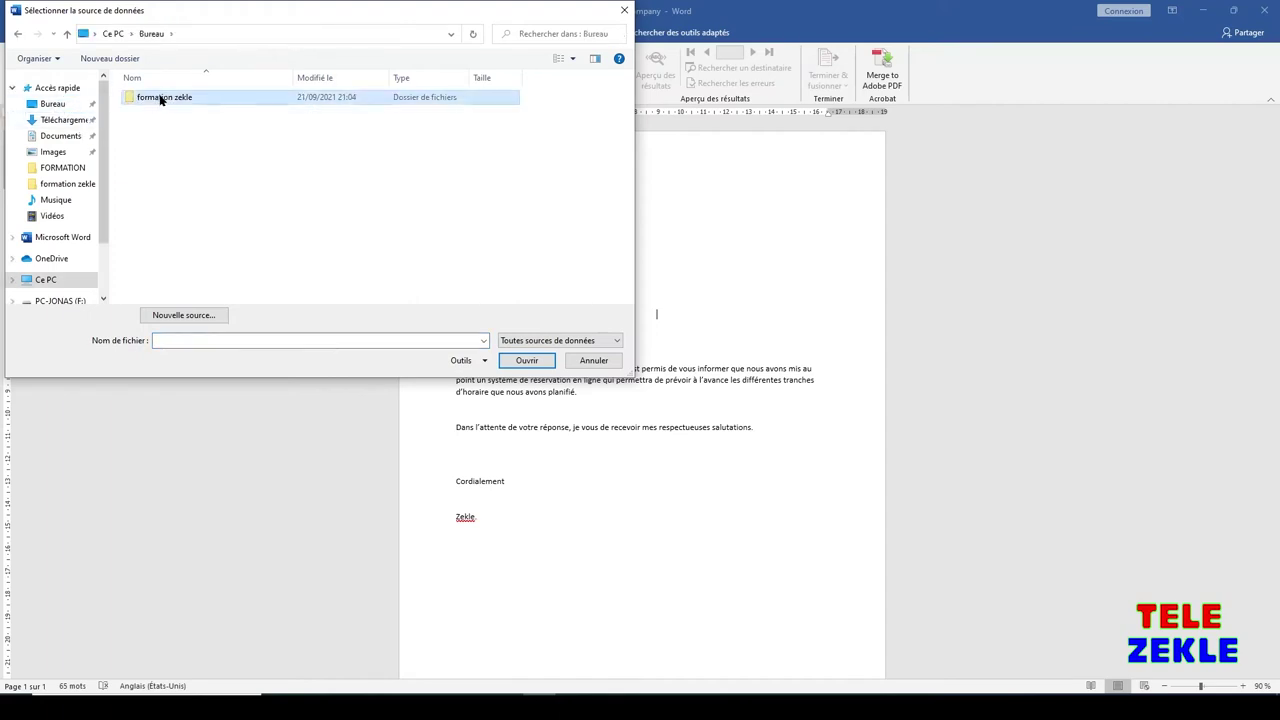
click(166, 97)
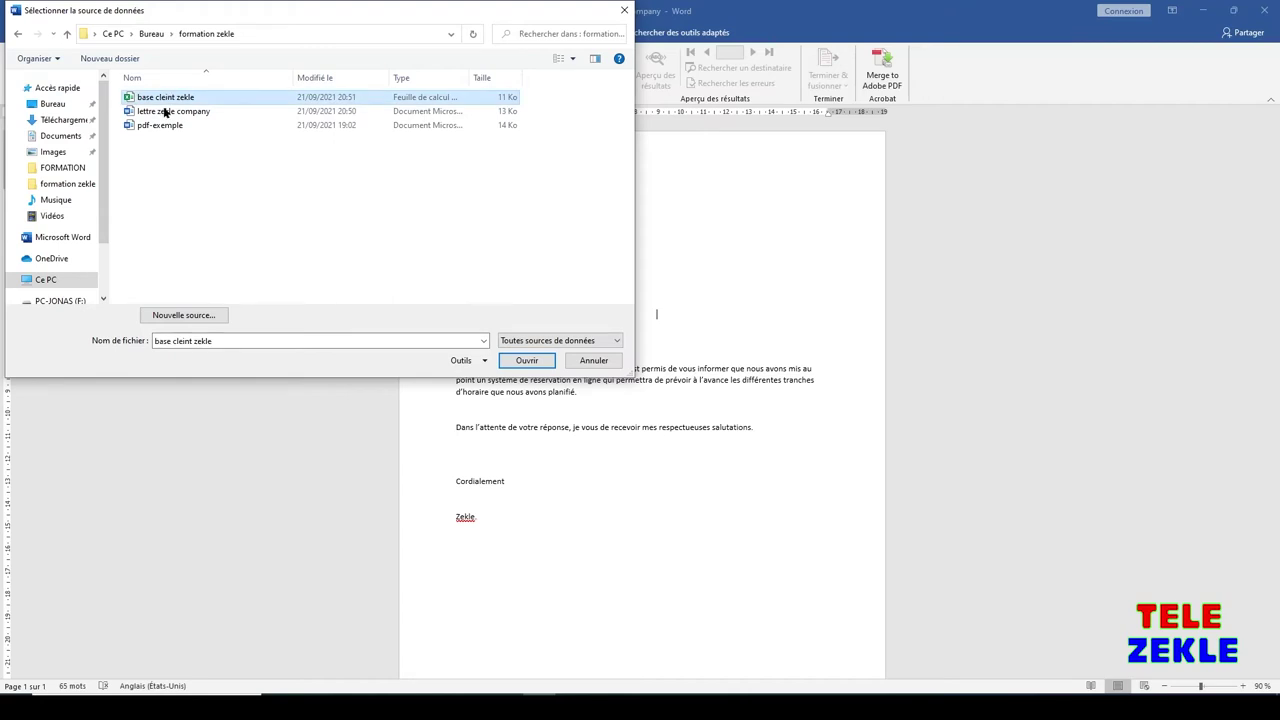
click(530, 362)
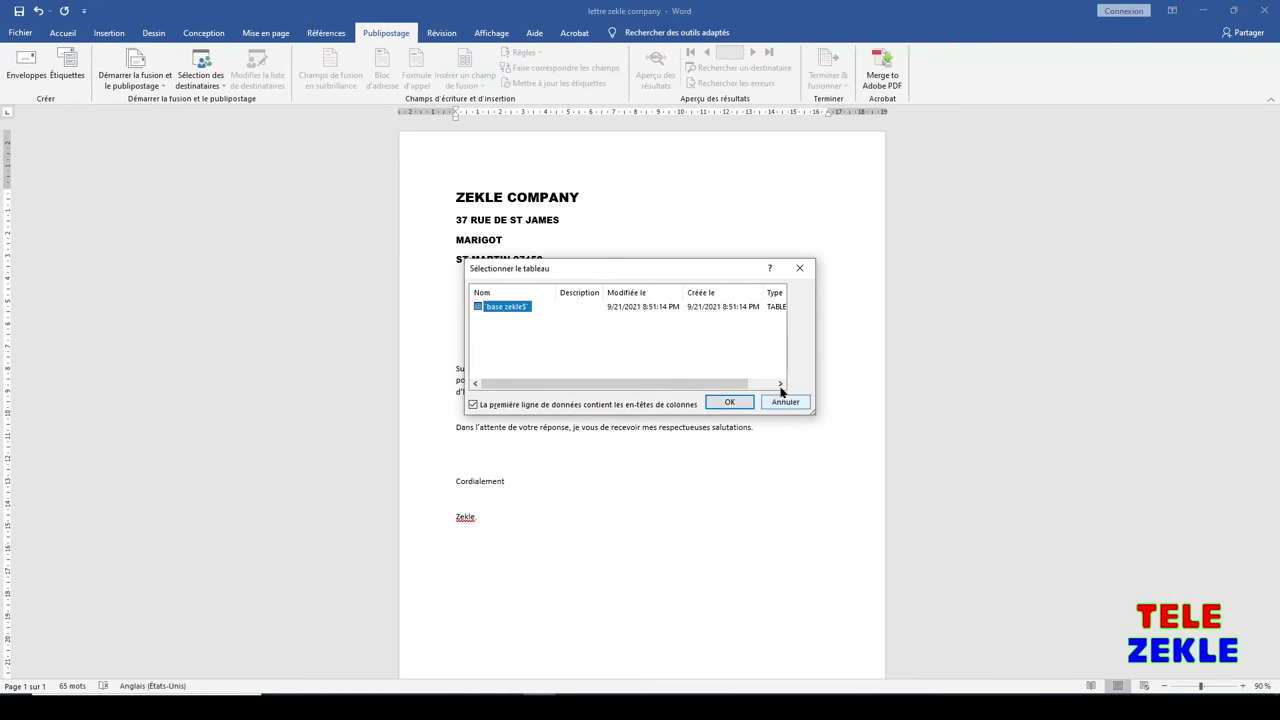
click(729, 402)
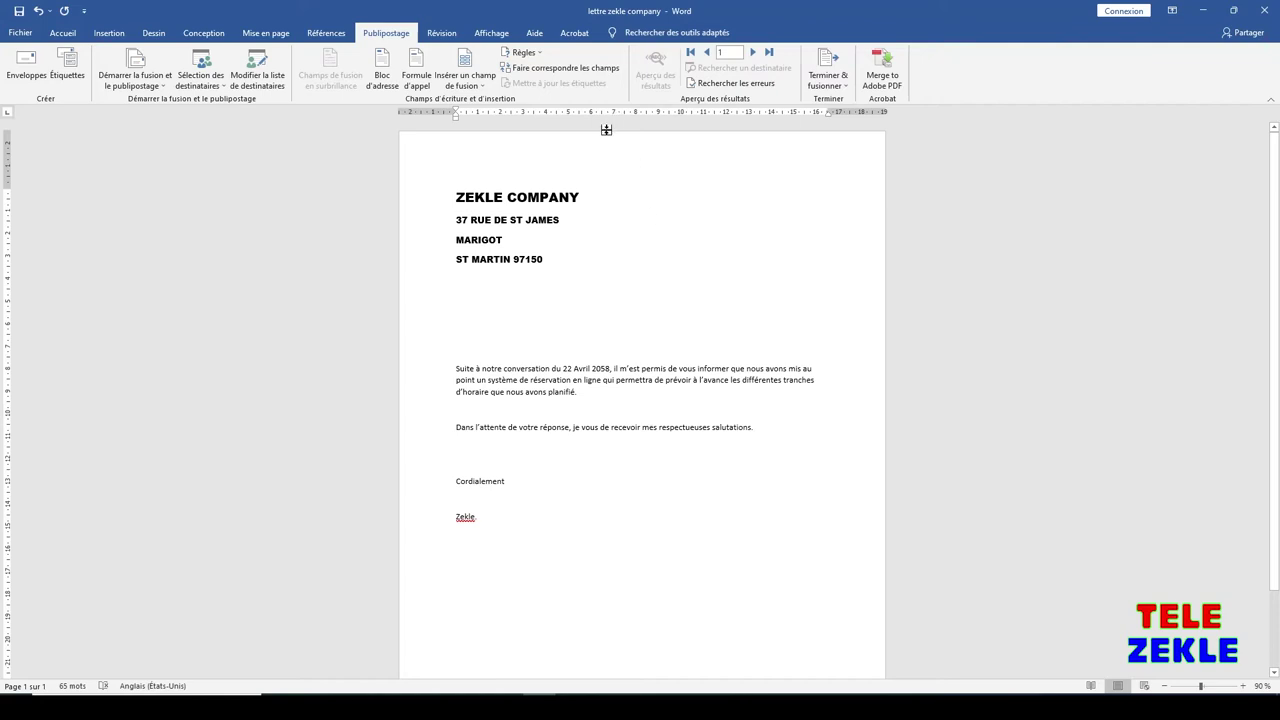
click(564, 69)
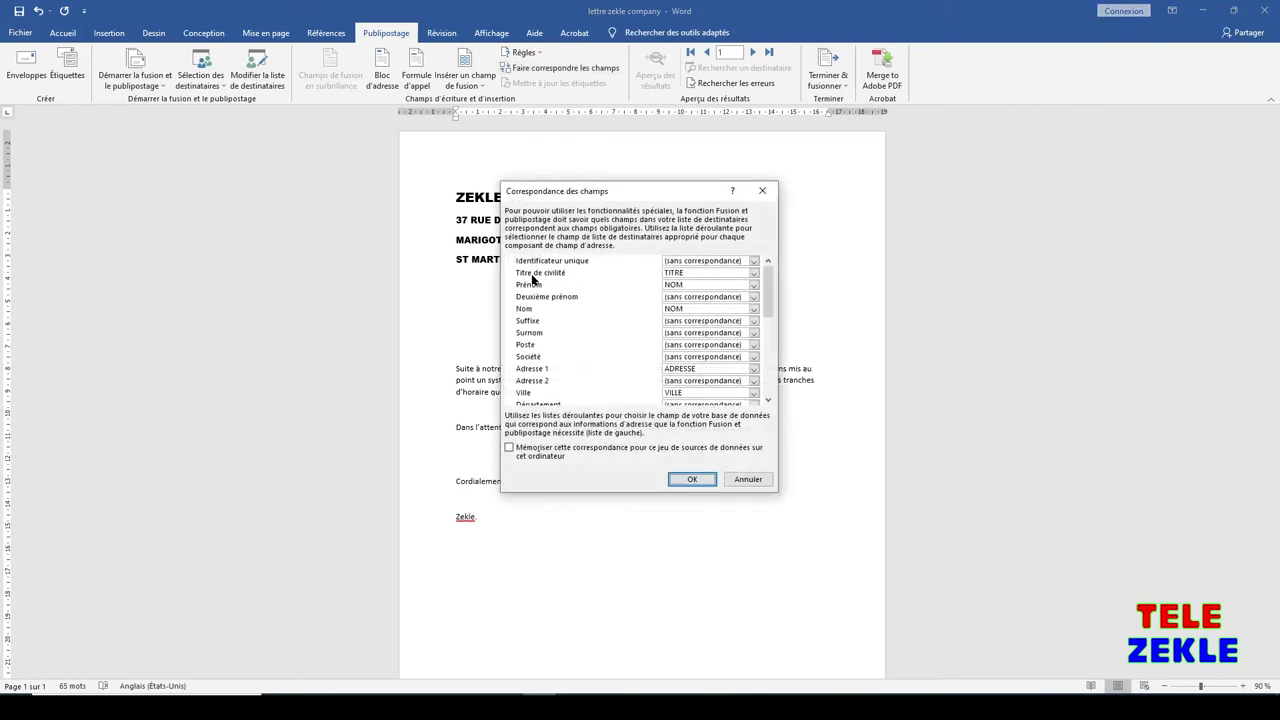
In Match Fields, map Prénom to TITRE and Code postal to CODE POSTALE, then confirm.
click(709, 271)
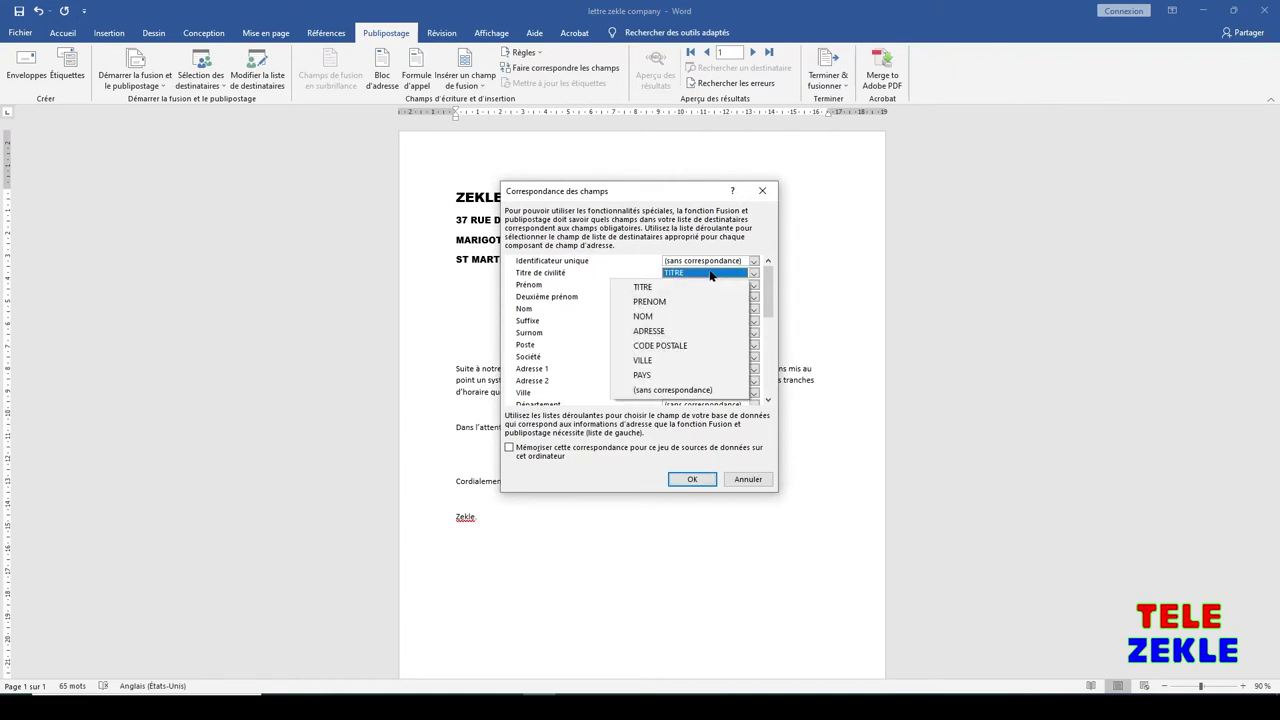
click(645, 288)
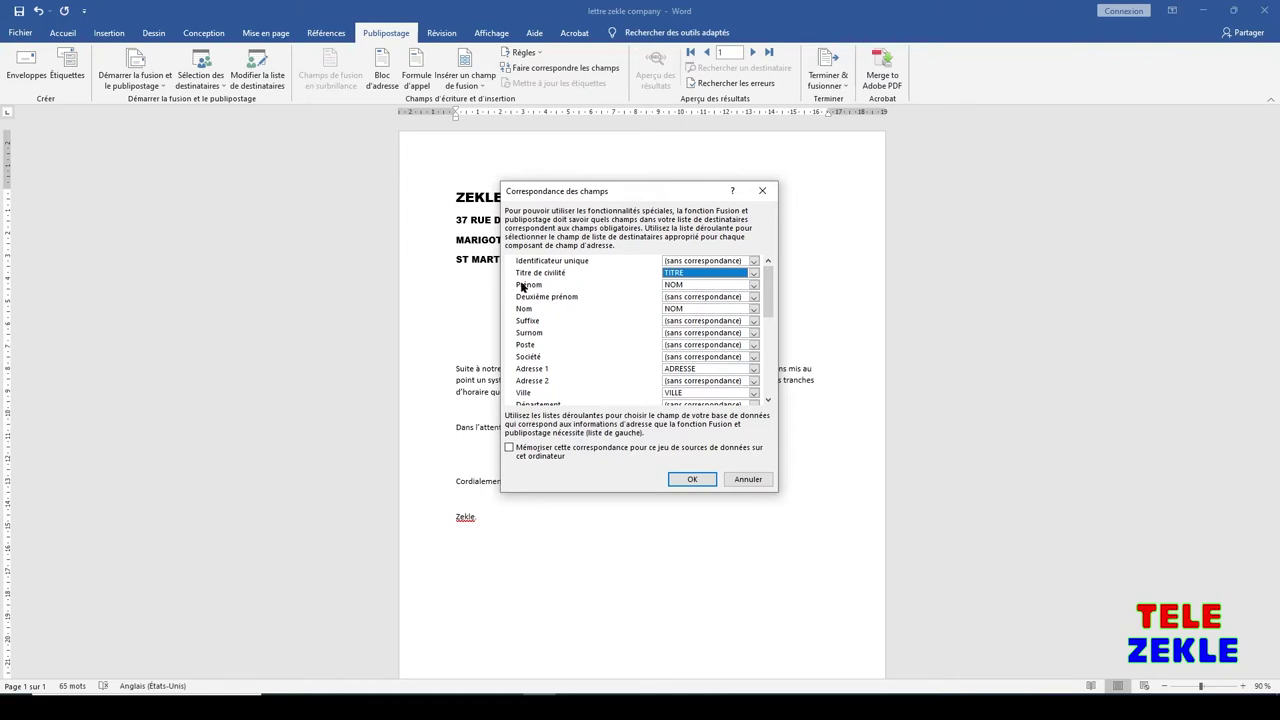
click(706, 288)
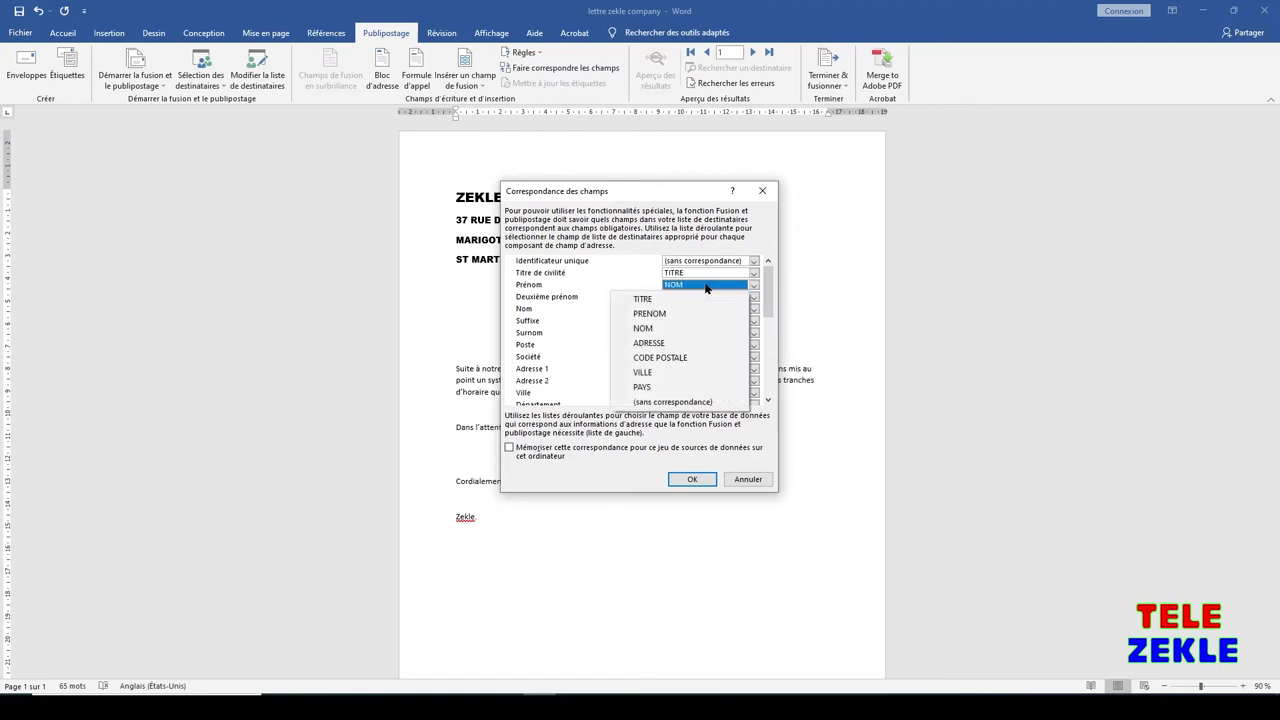
click(645, 299)
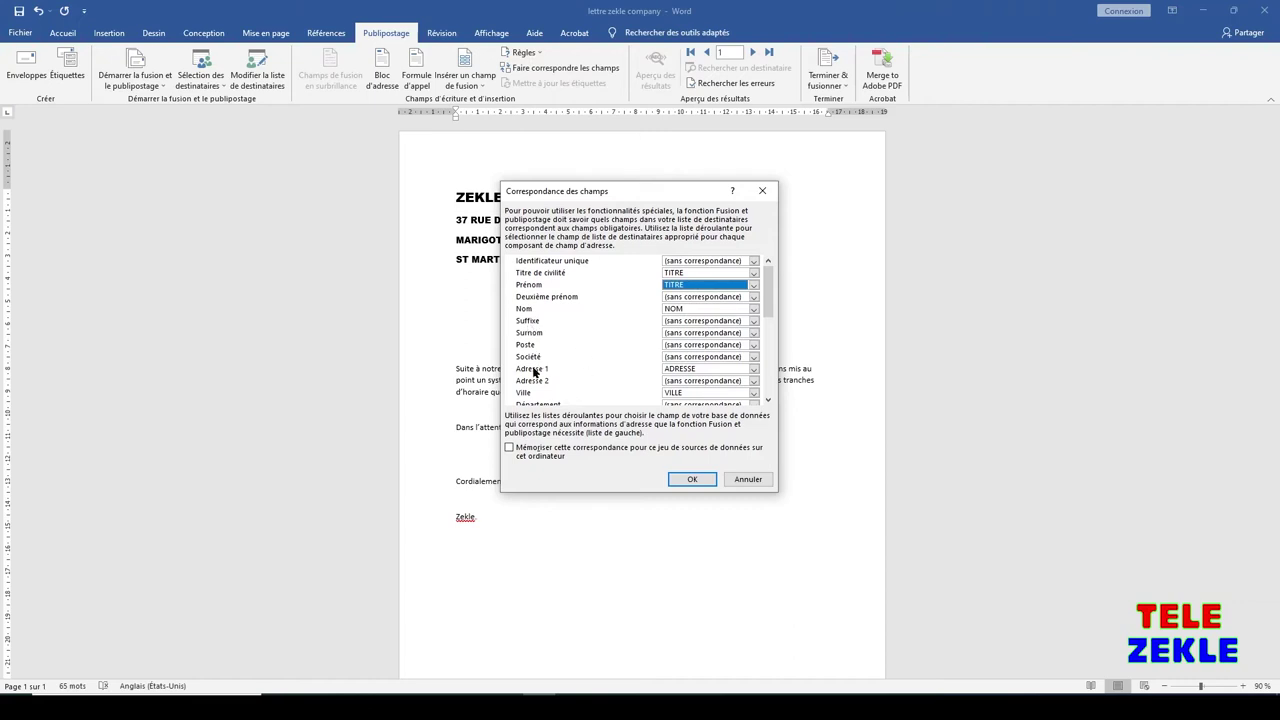
click(698, 368)
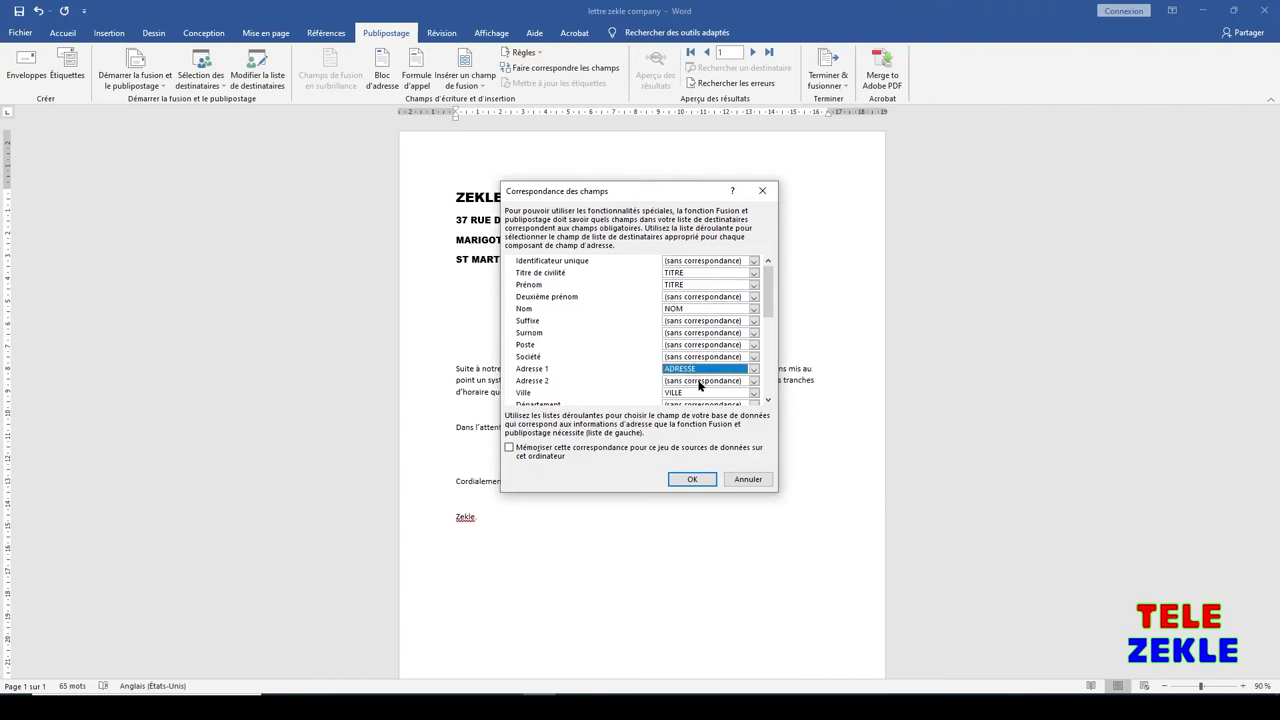
drag(767, 300, 767, 318)
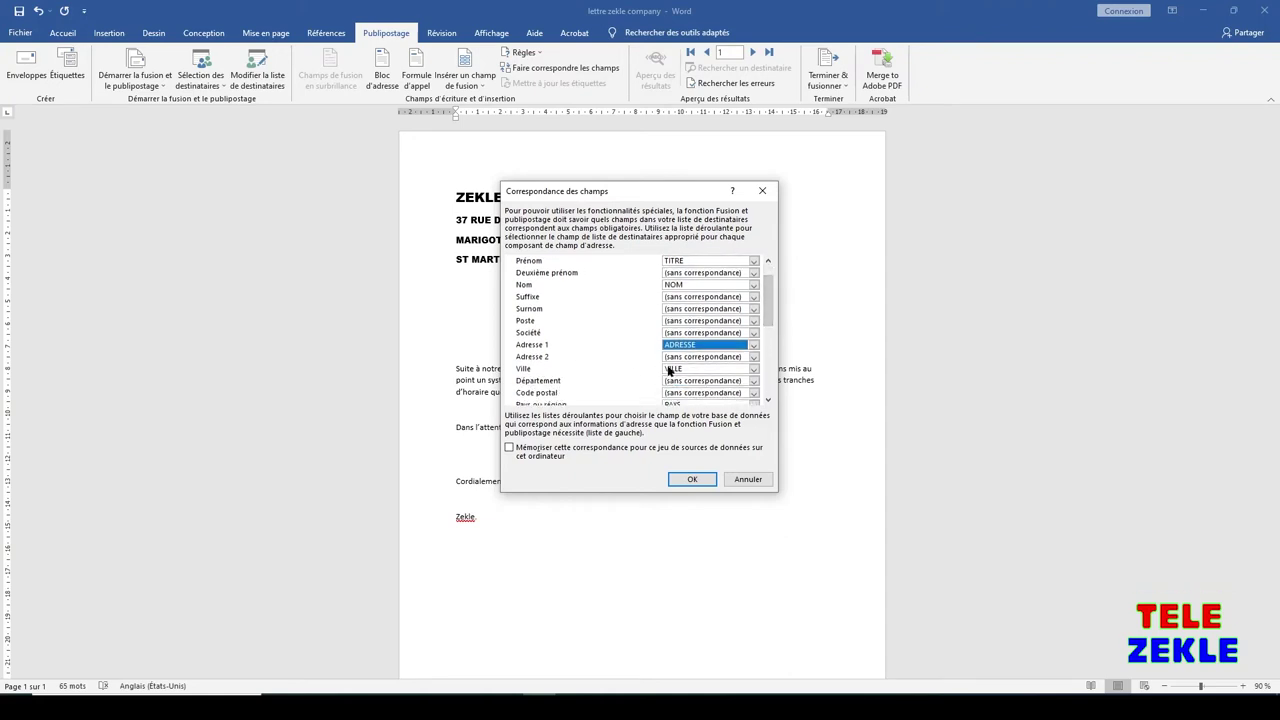
scroll(772, 352, down, 1)
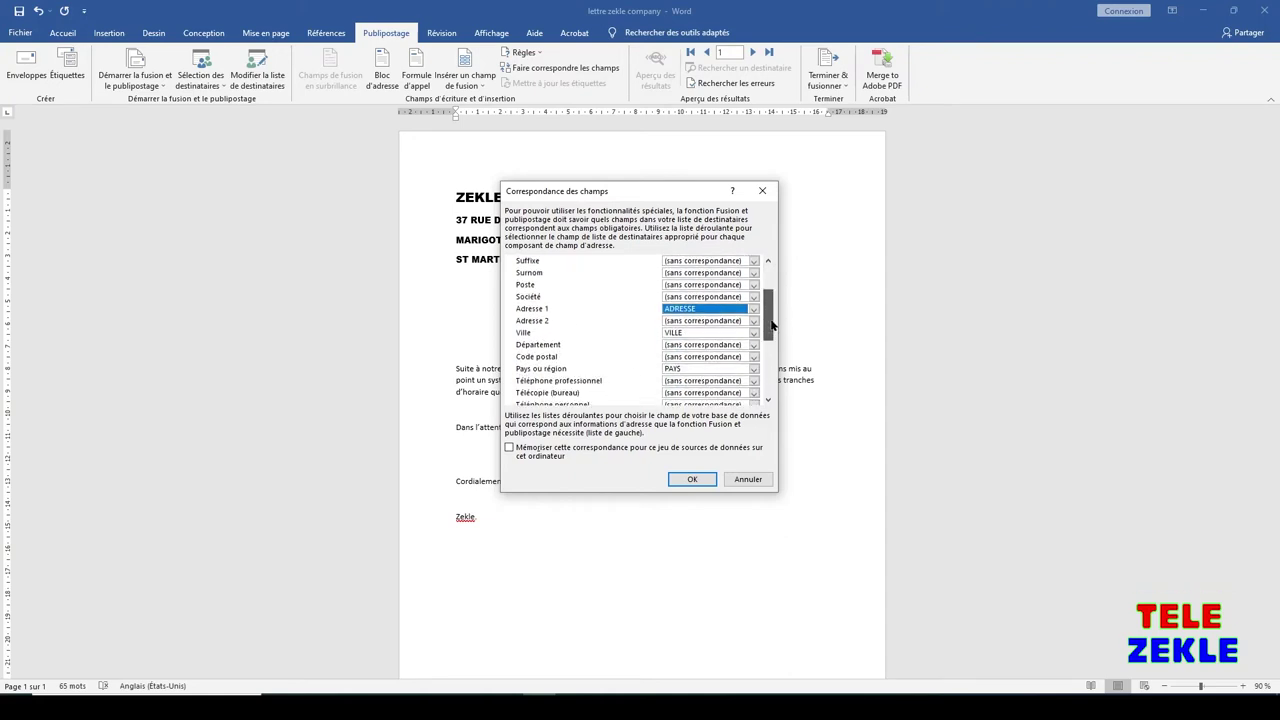
click(687, 349)
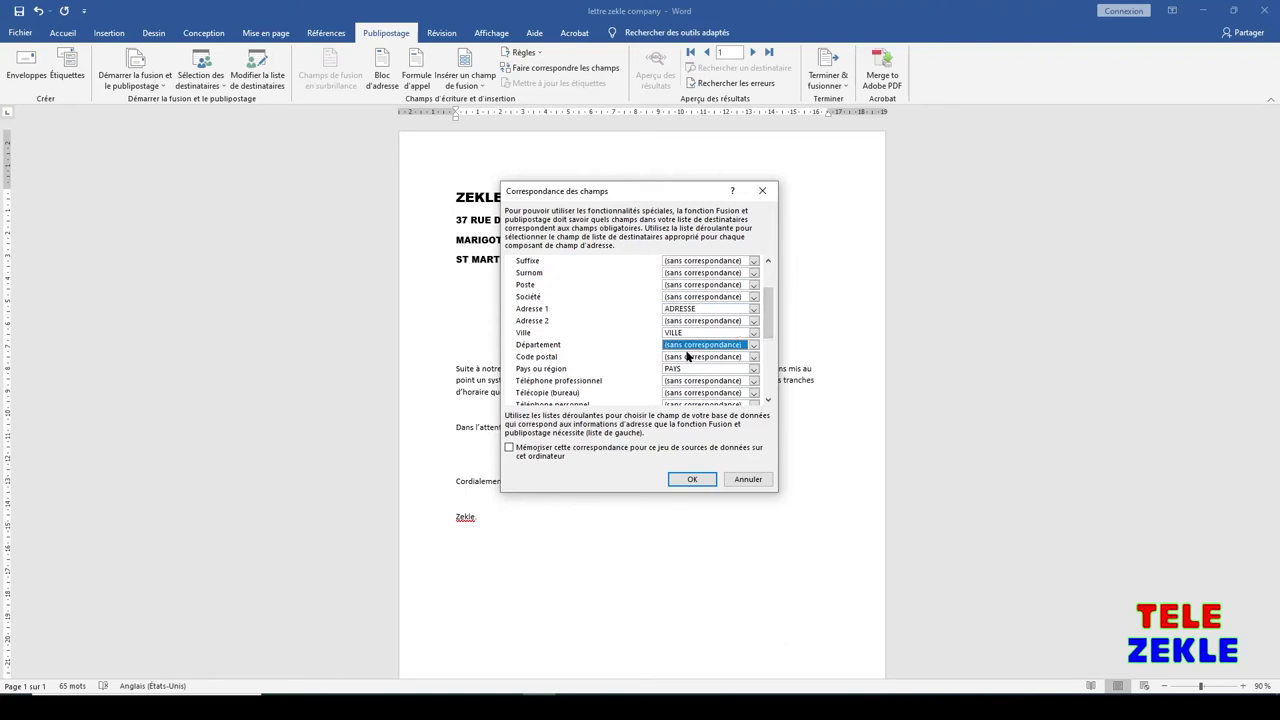
click(687, 357)
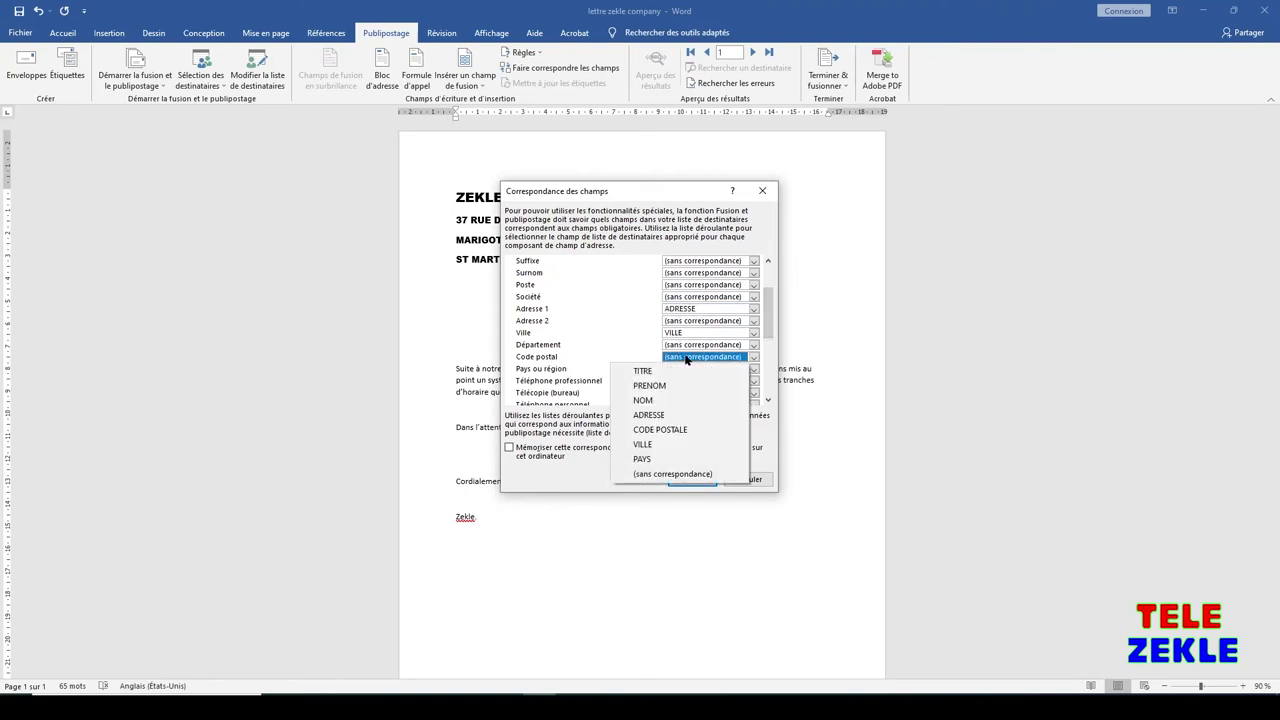
click(651, 430)
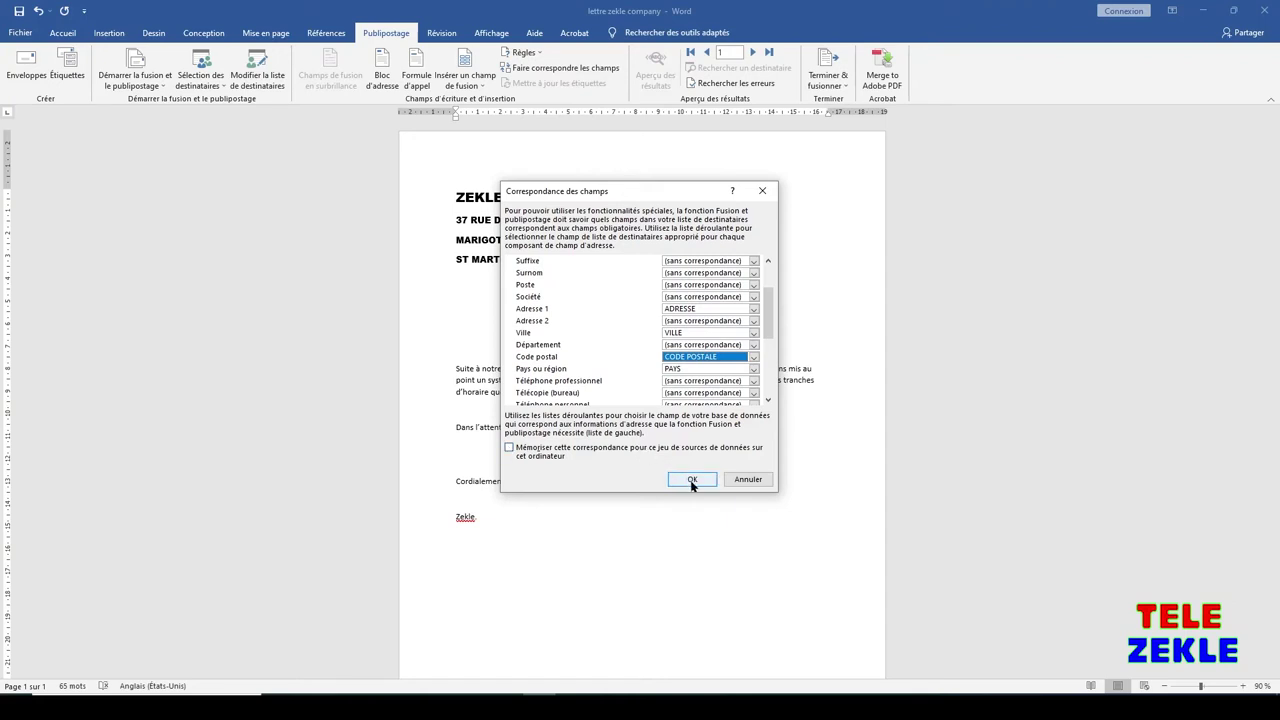
click(690, 478)
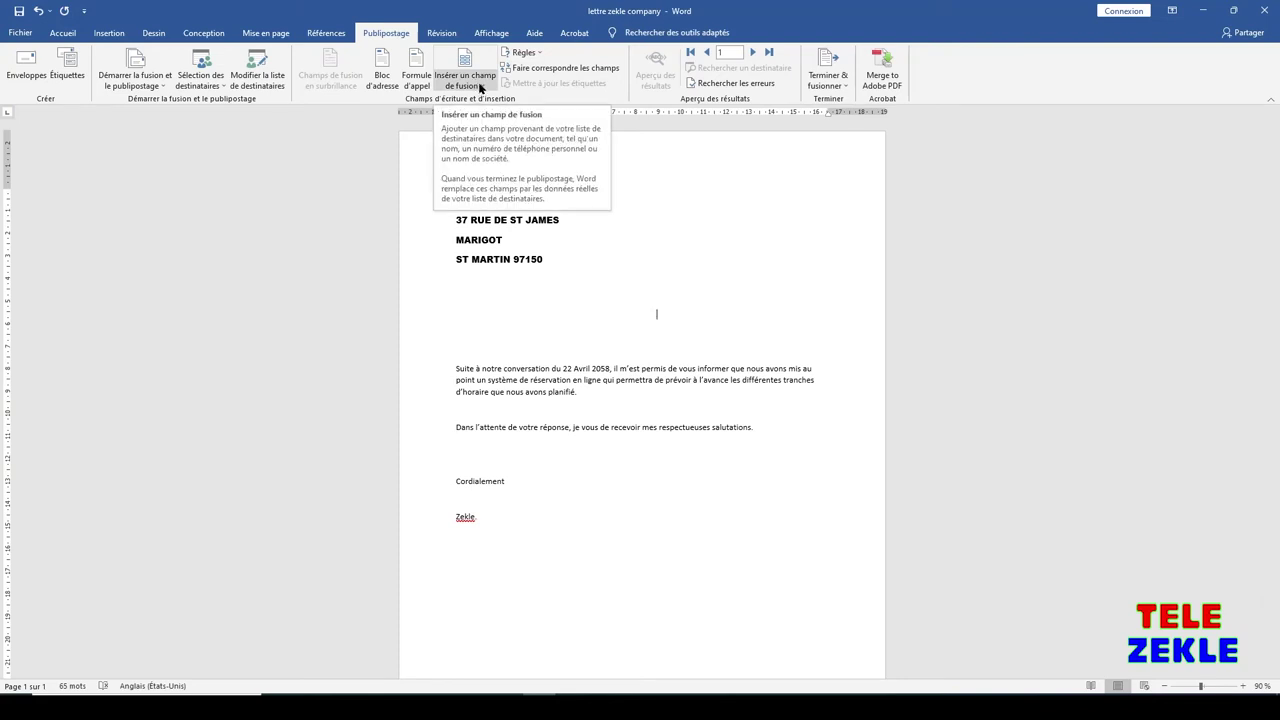
Insert «TITRE» «PRENOM» «NOM» with merge-field highlighting on, then start a new line.
click(480, 88)
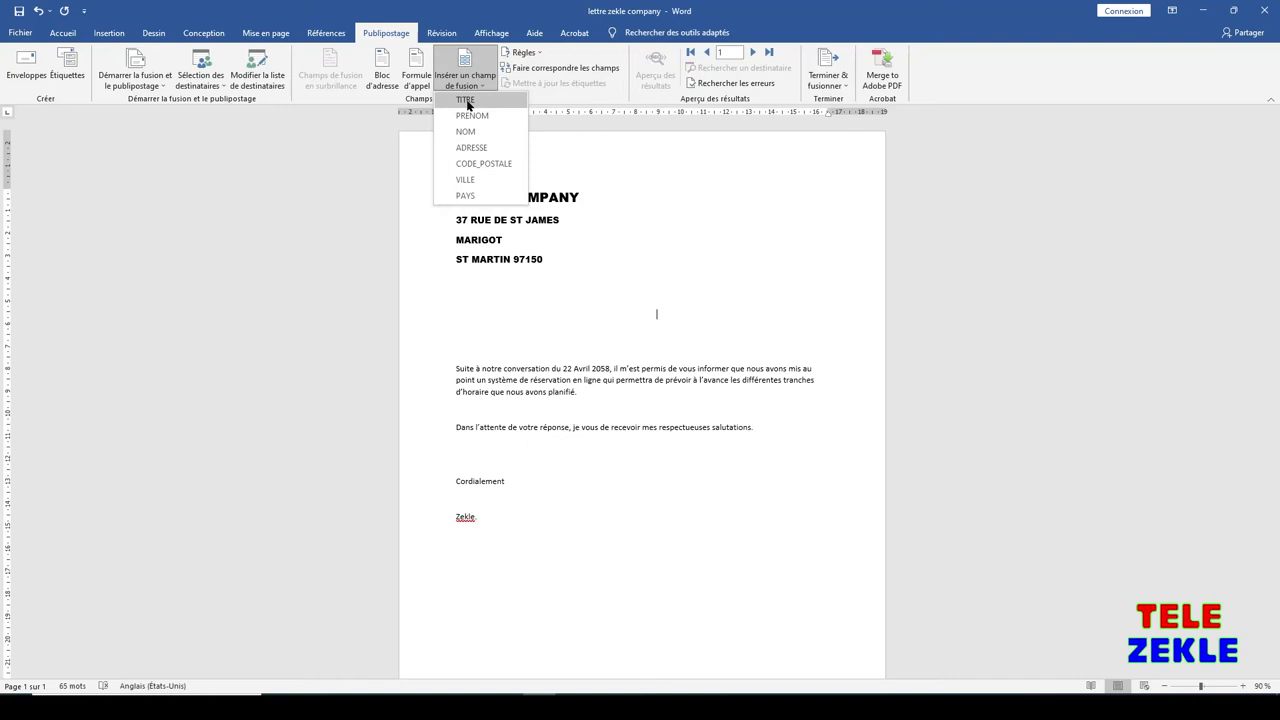
click(466, 101)
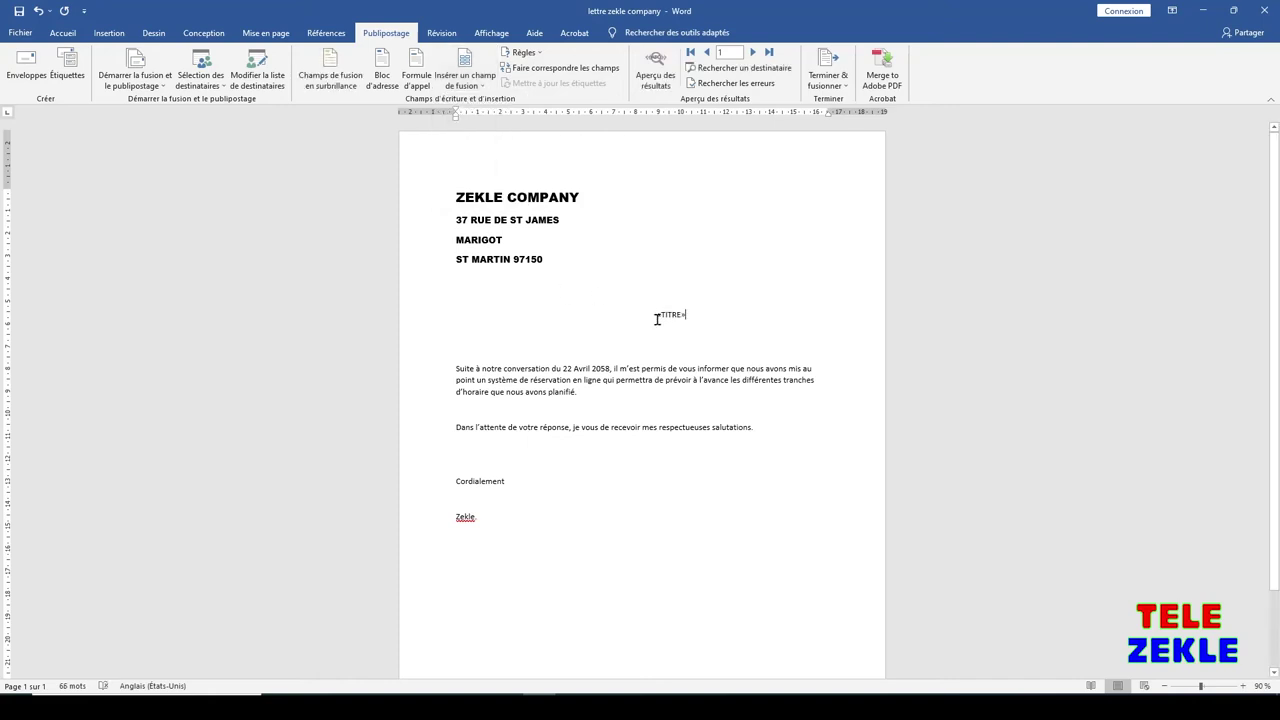
click(330, 80)
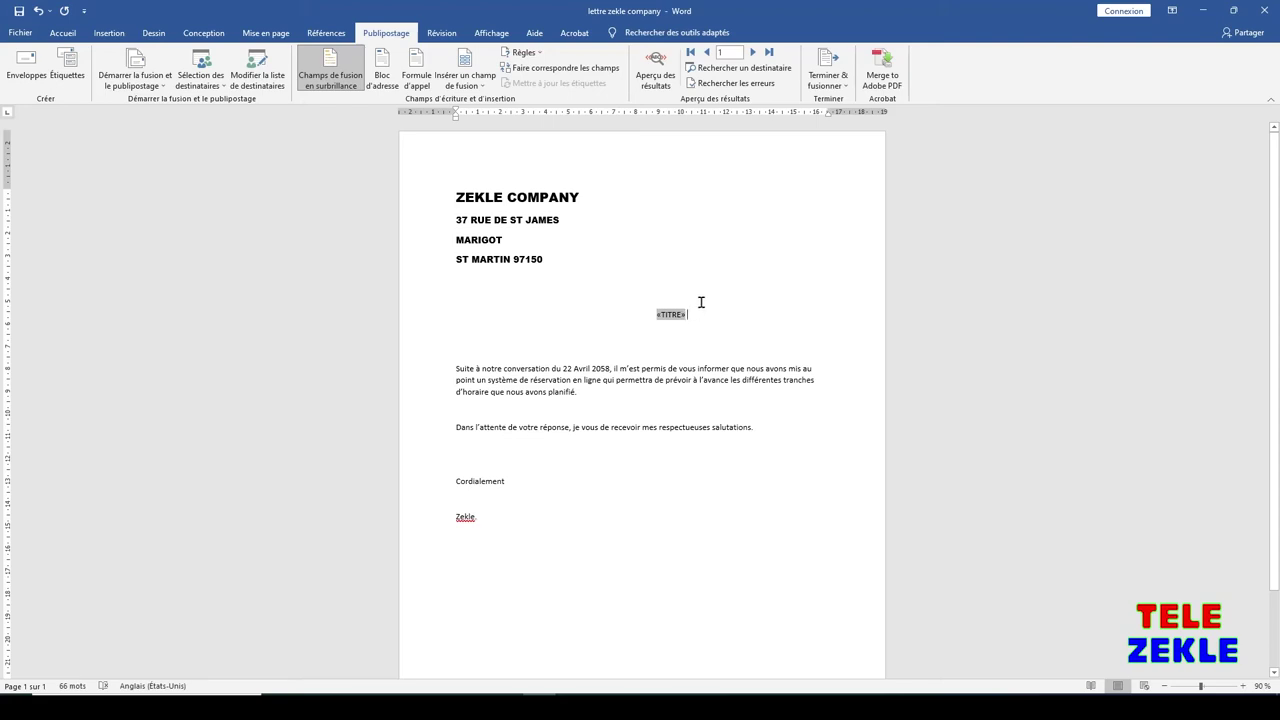
click(482, 86)
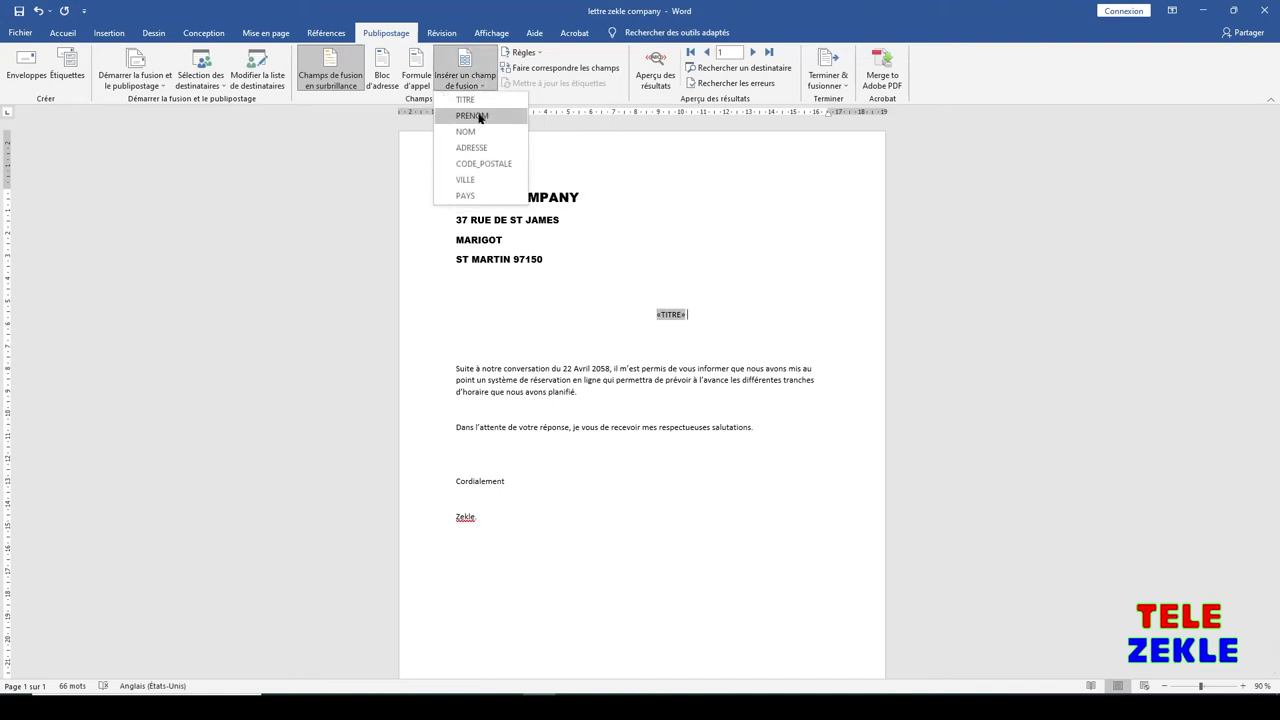
click(472, 116)
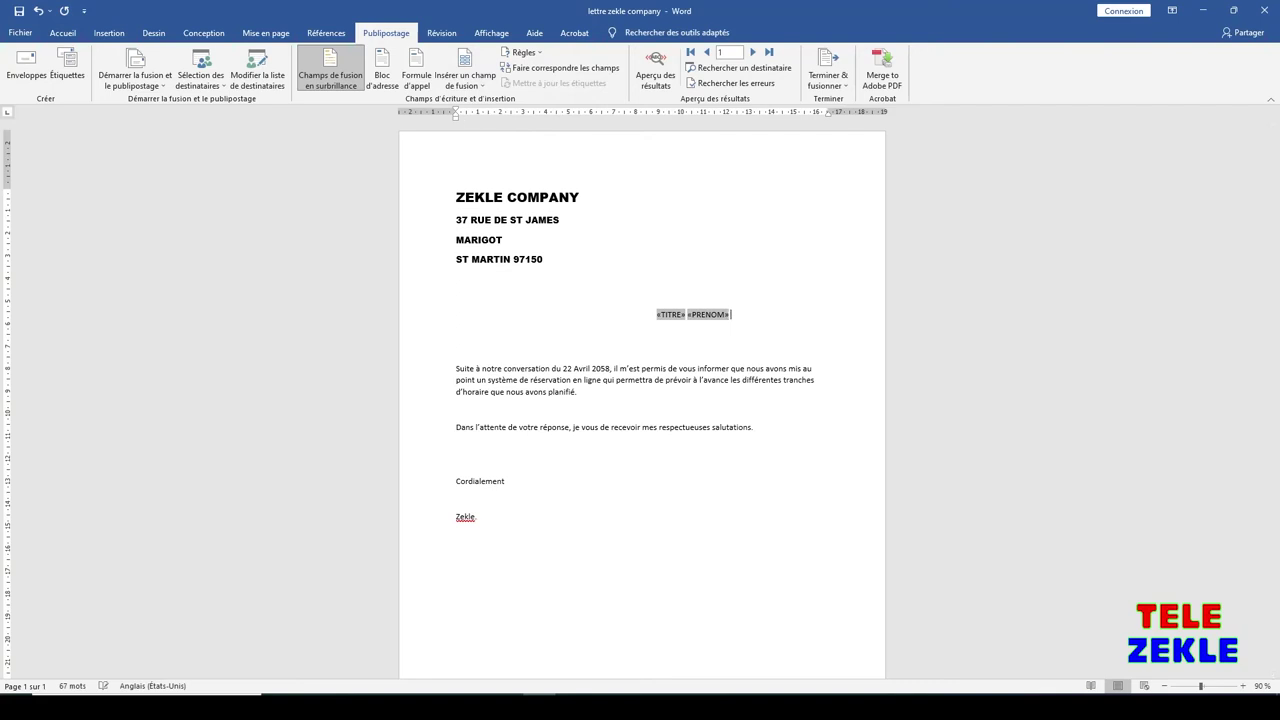
click(466, 62)
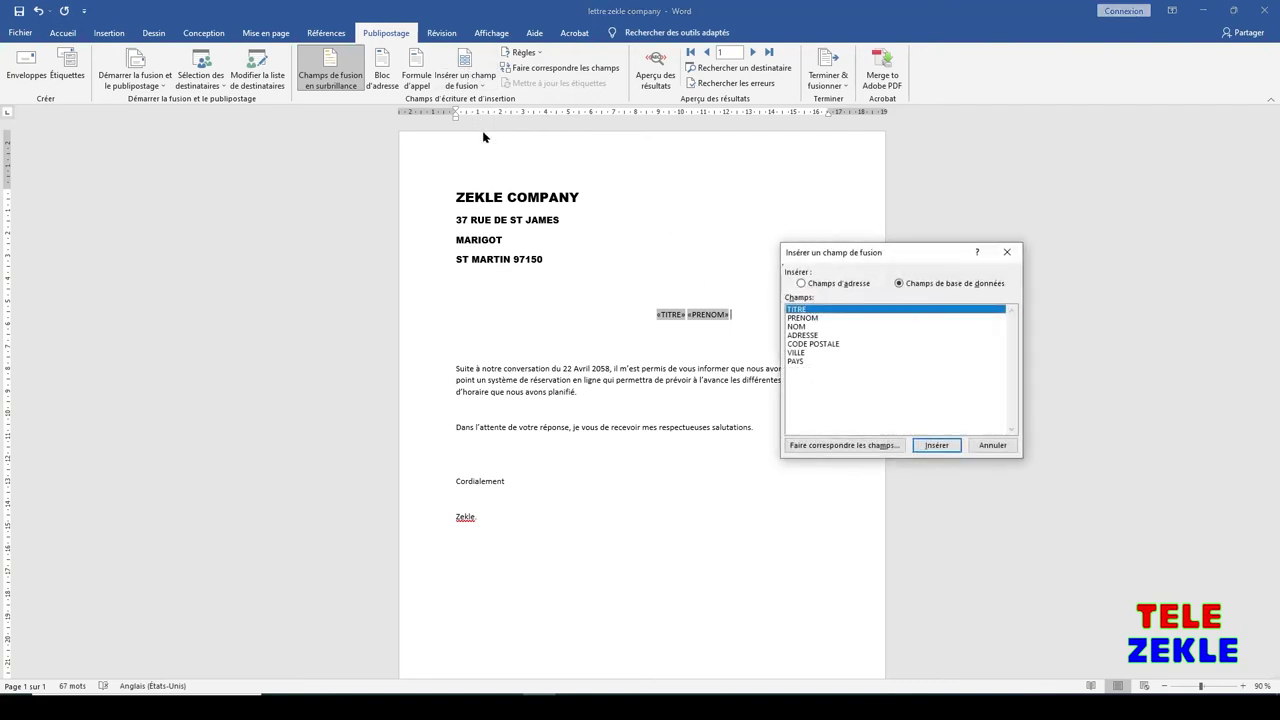
click(986, 445)
click(492, 90)
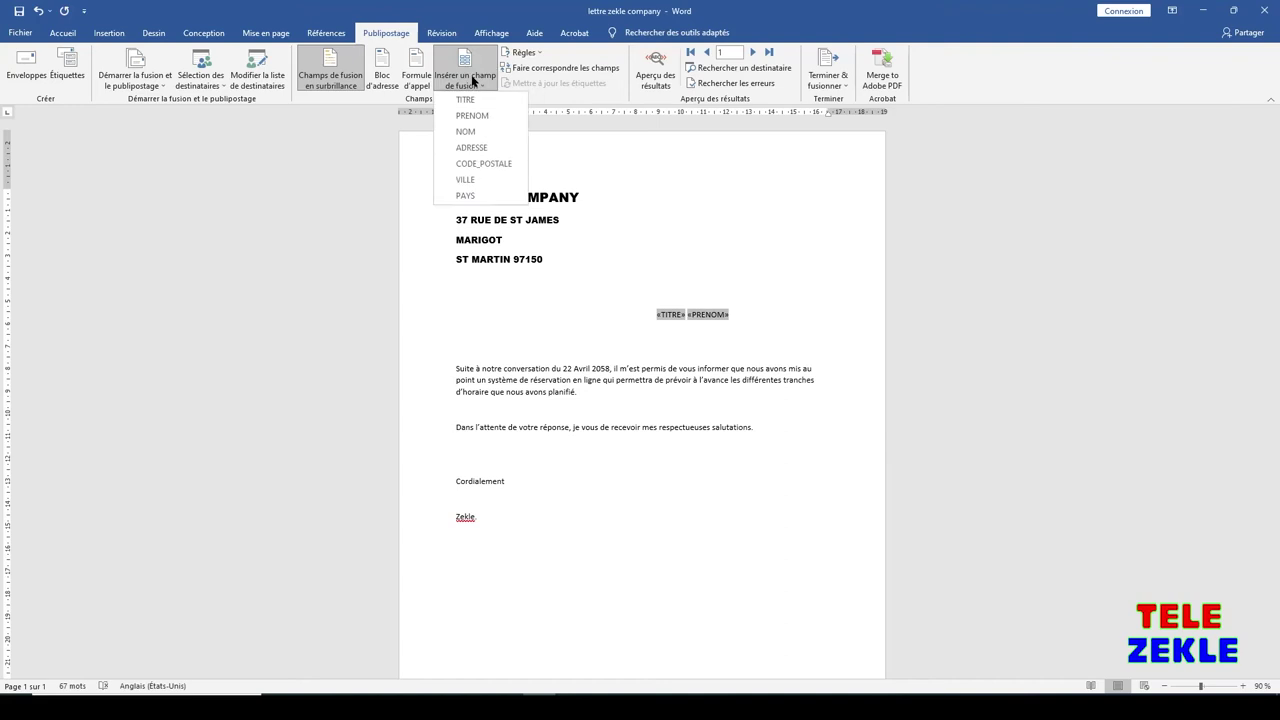
click(474, 134)
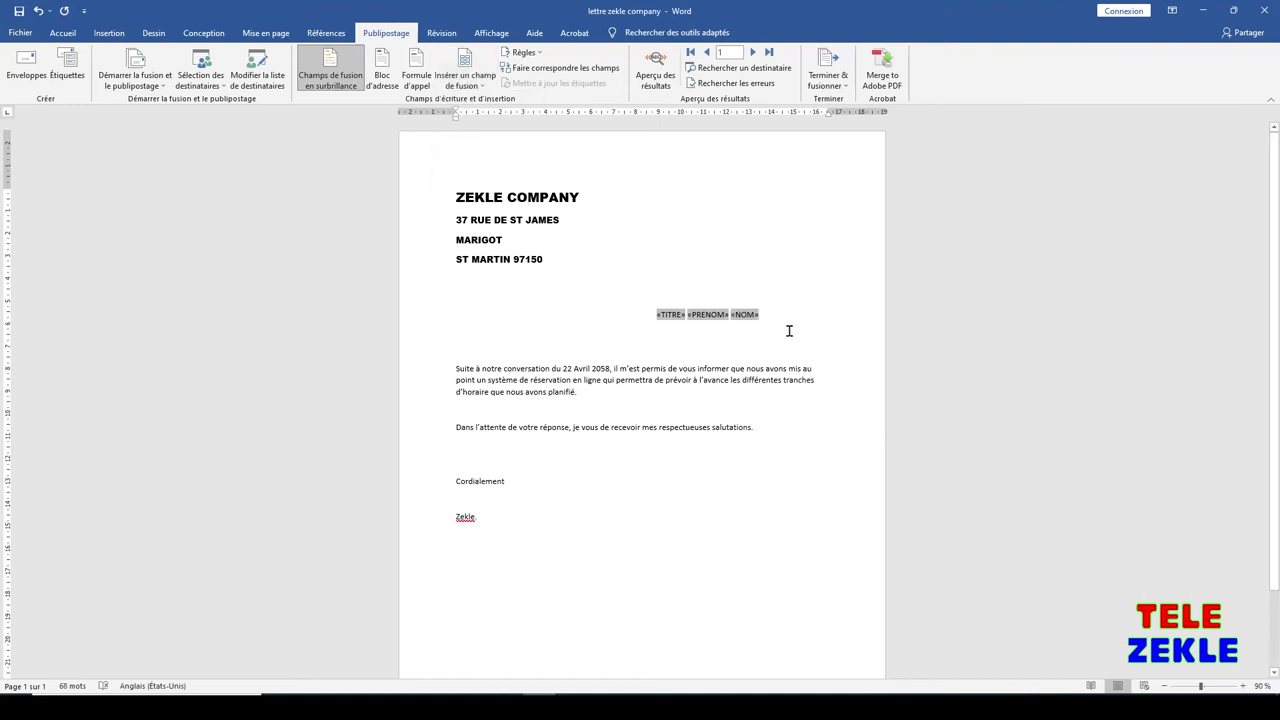
key(Return)
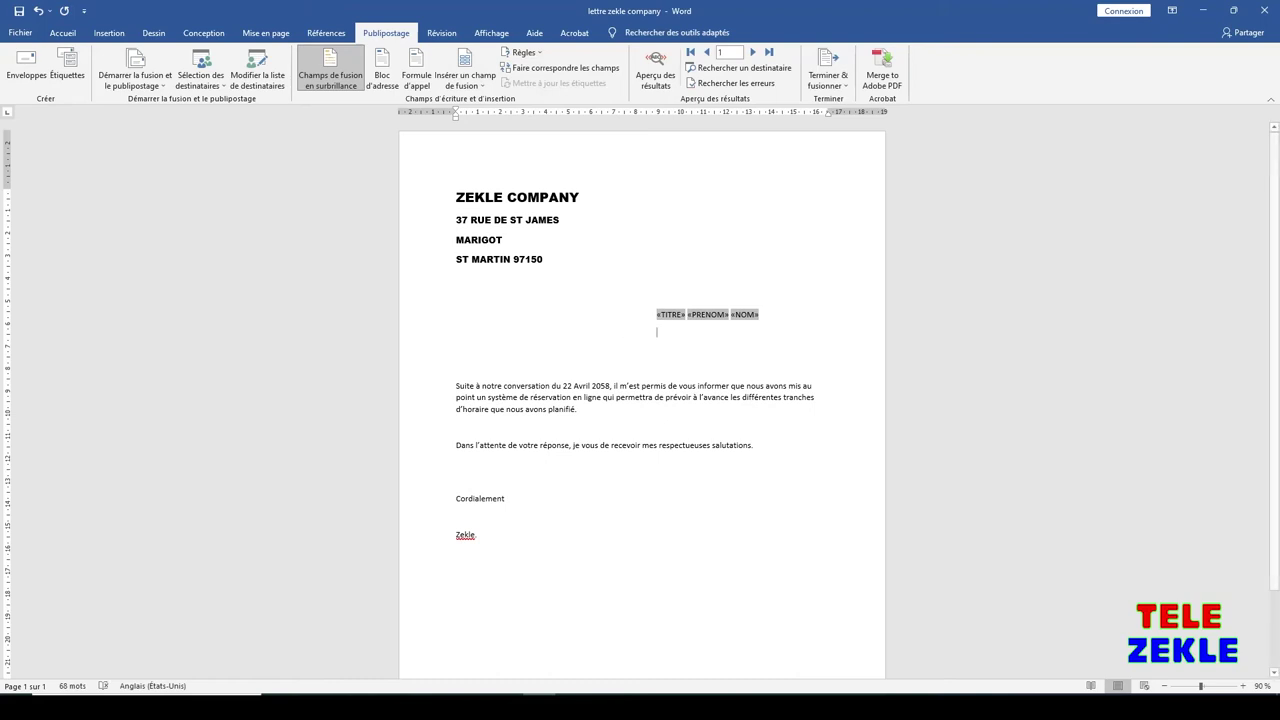
Insert the «ADRESSE» field, then start a new tab-indented line below it.
click(478, 86)
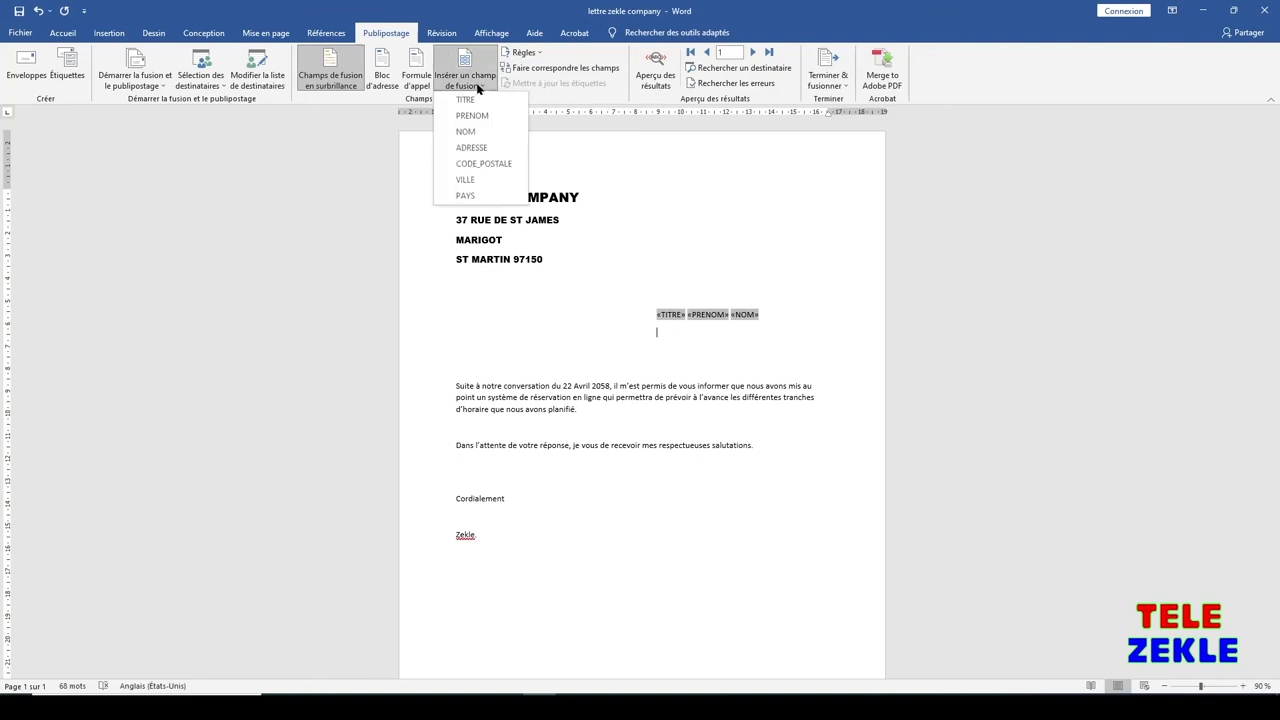
click(489, 149)
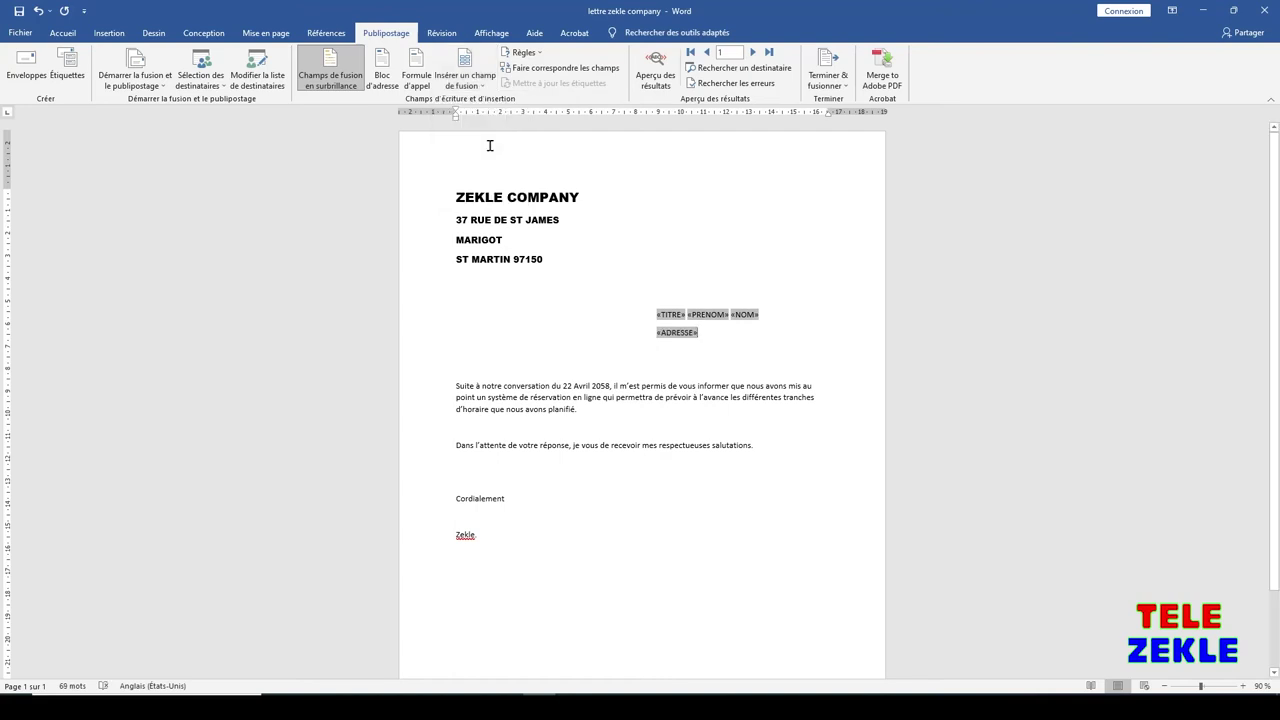
key(Return)
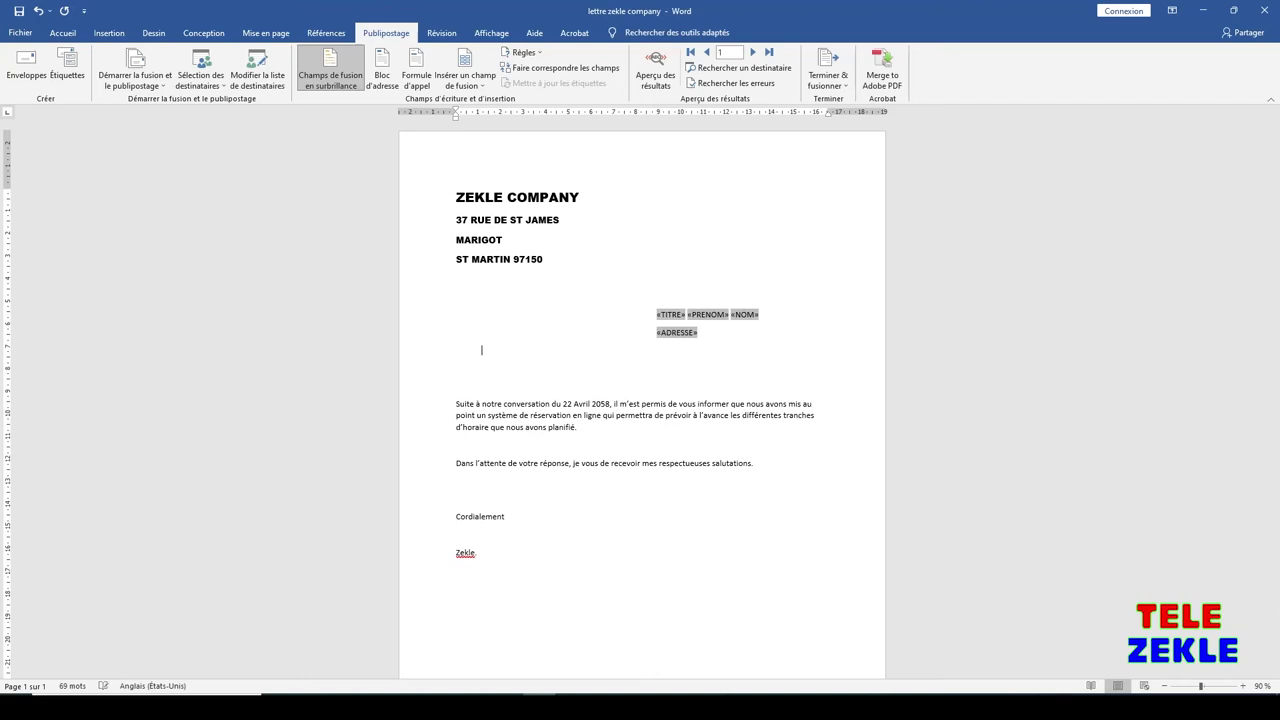
key(Tab)
key(Tab)
key(Tab)
Add «CODE_POSTALE» «VILLE», then «PAYS» on the next line, and preview with client data.
click(481, 87)
click(477, 165)
click(481, 85)
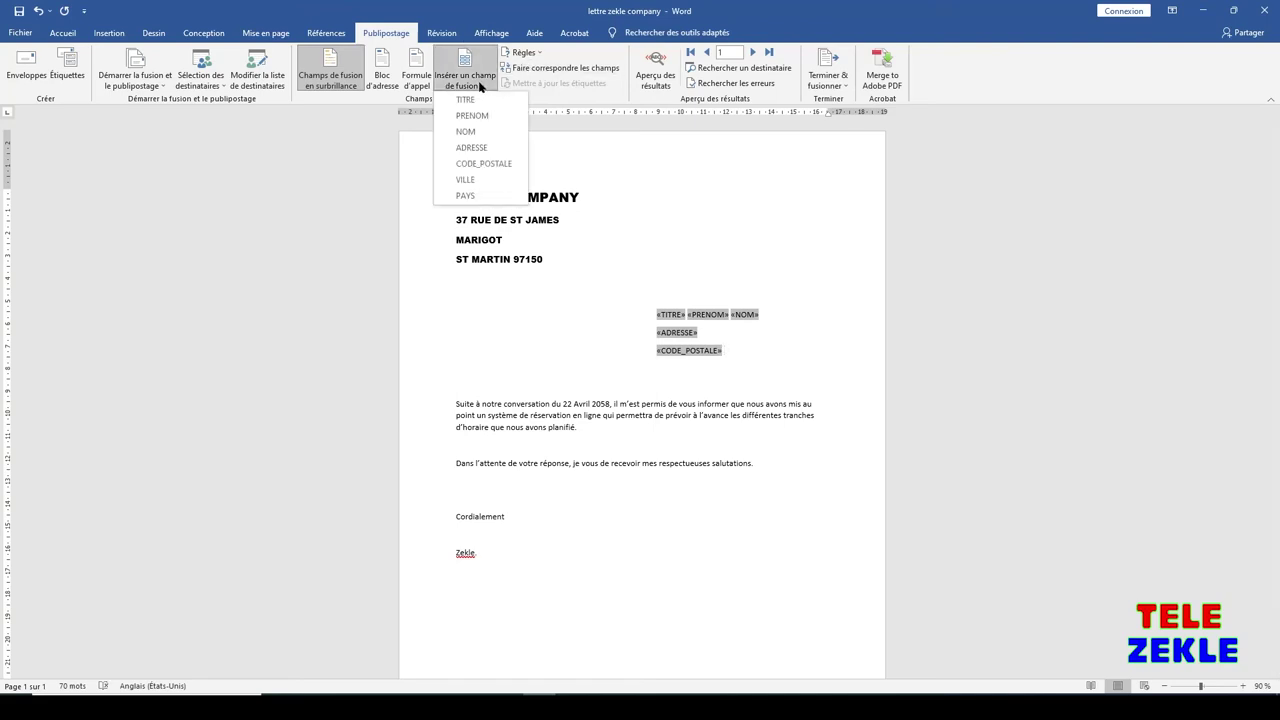
click(478, 181)
key(Return)
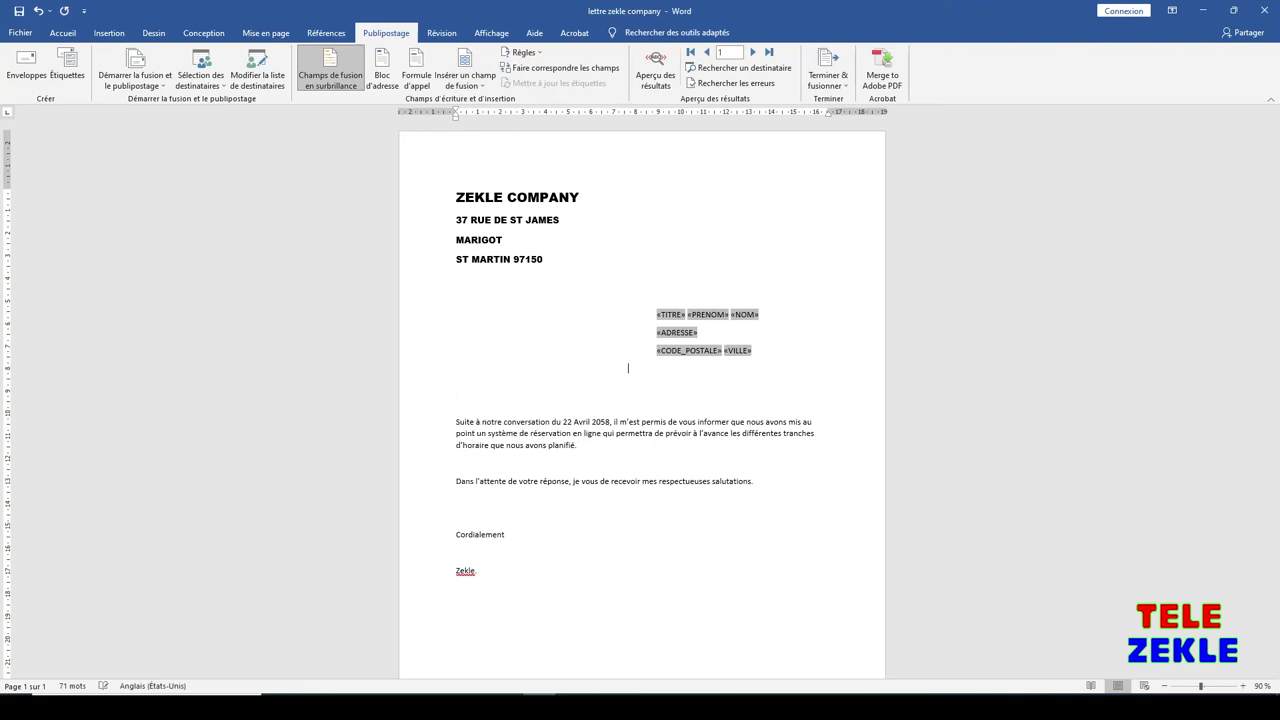
click(485, 85)
click(466, 196)
click(656, 76)
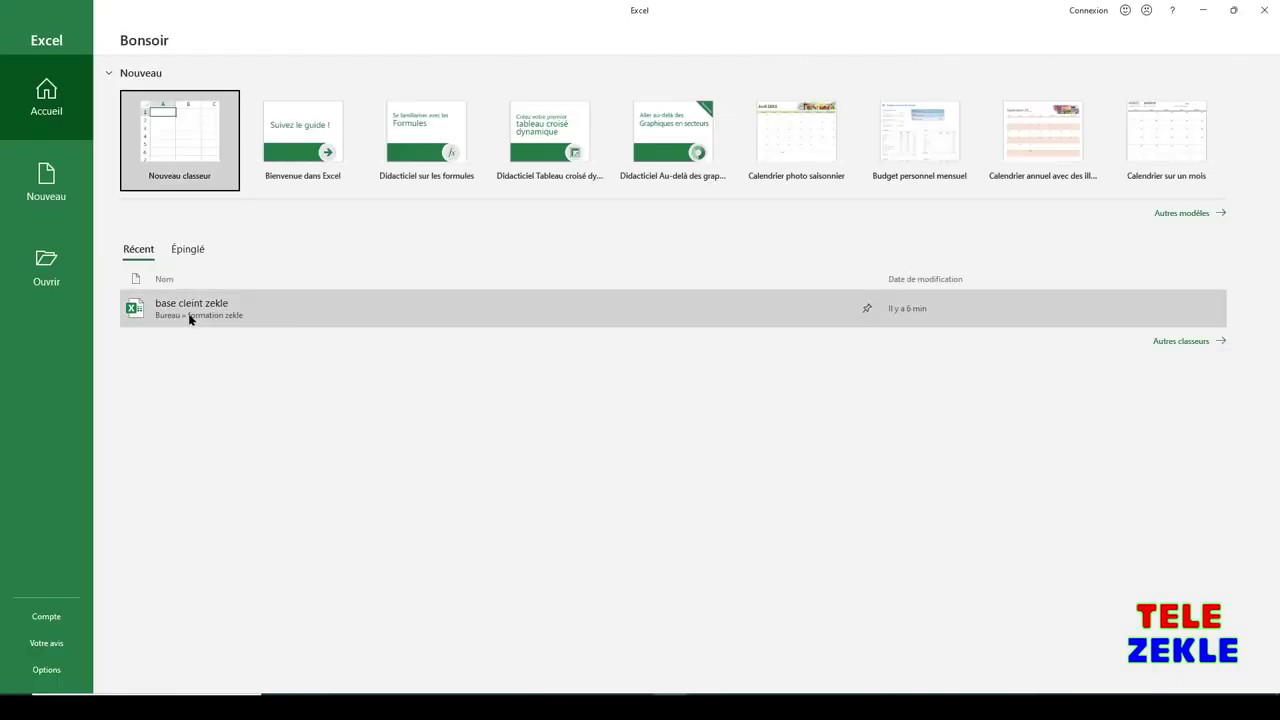
click(190, 310)
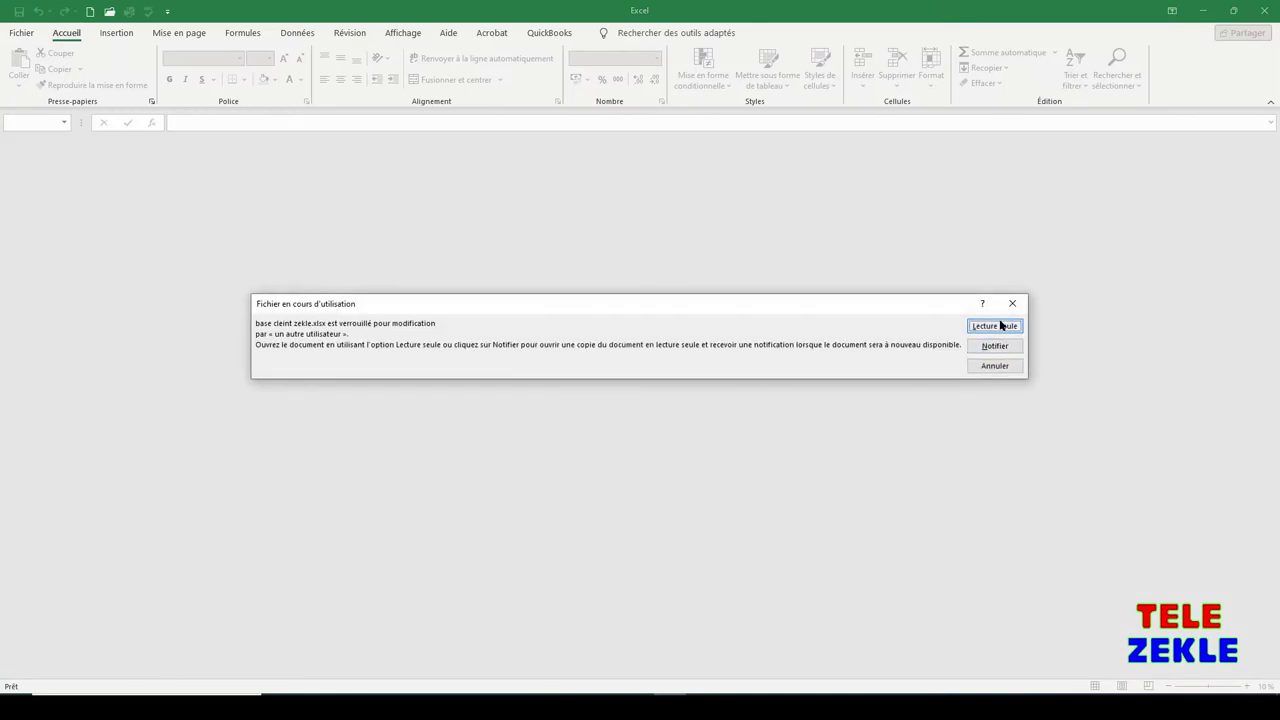
Open the base cleint zekle workbook read-only to review the four clients, then minimize Excel.
click(996, 325)
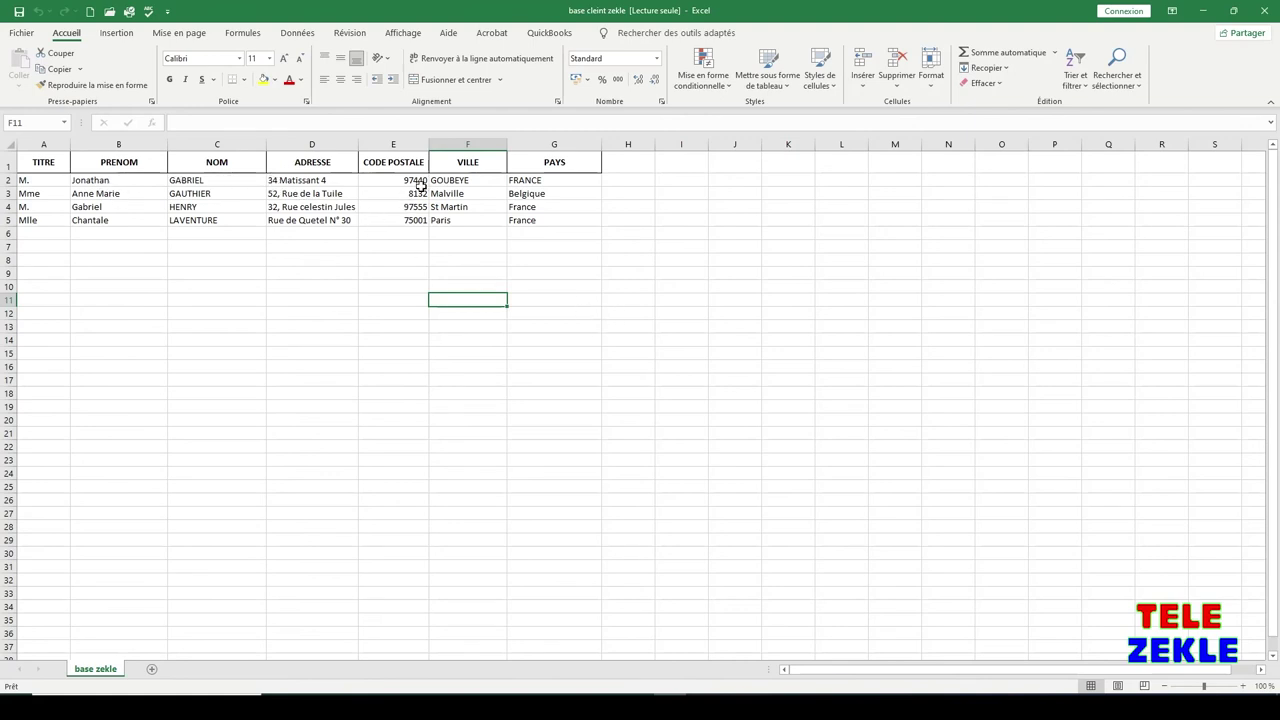
click(1203, 11)
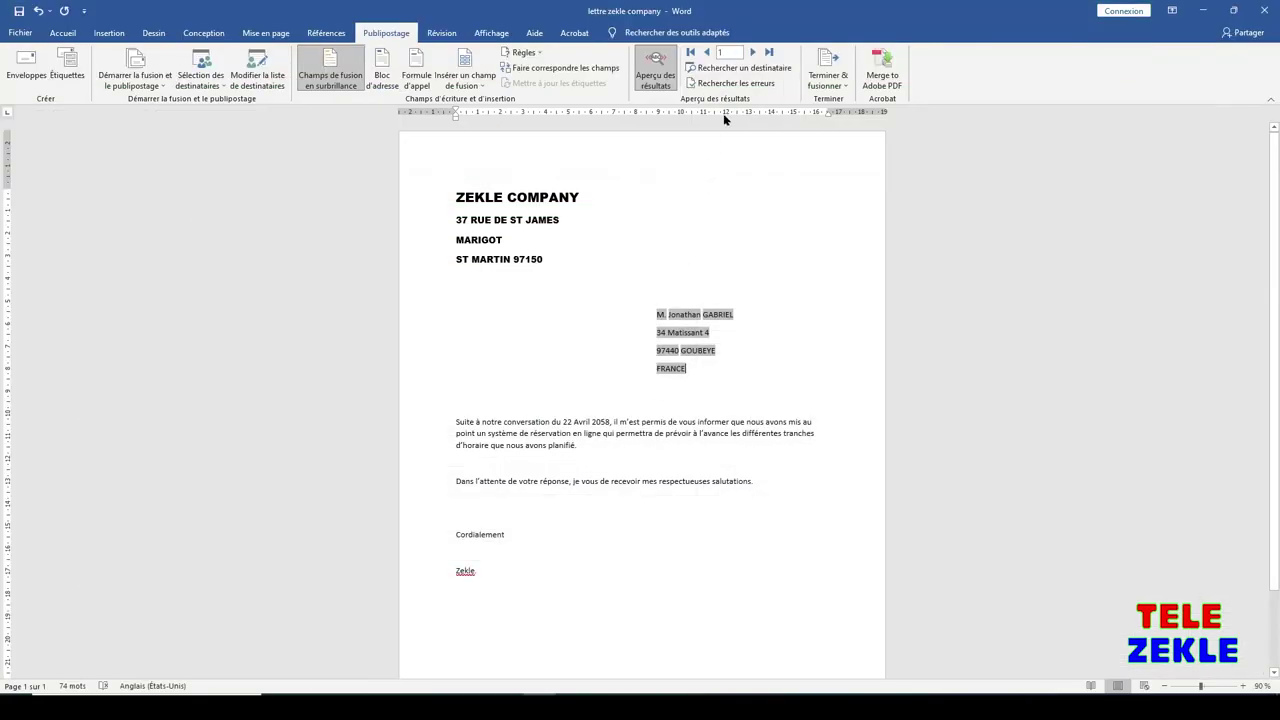
Step the merge preview through client records 2, 3 and 4.
click(753, 53)
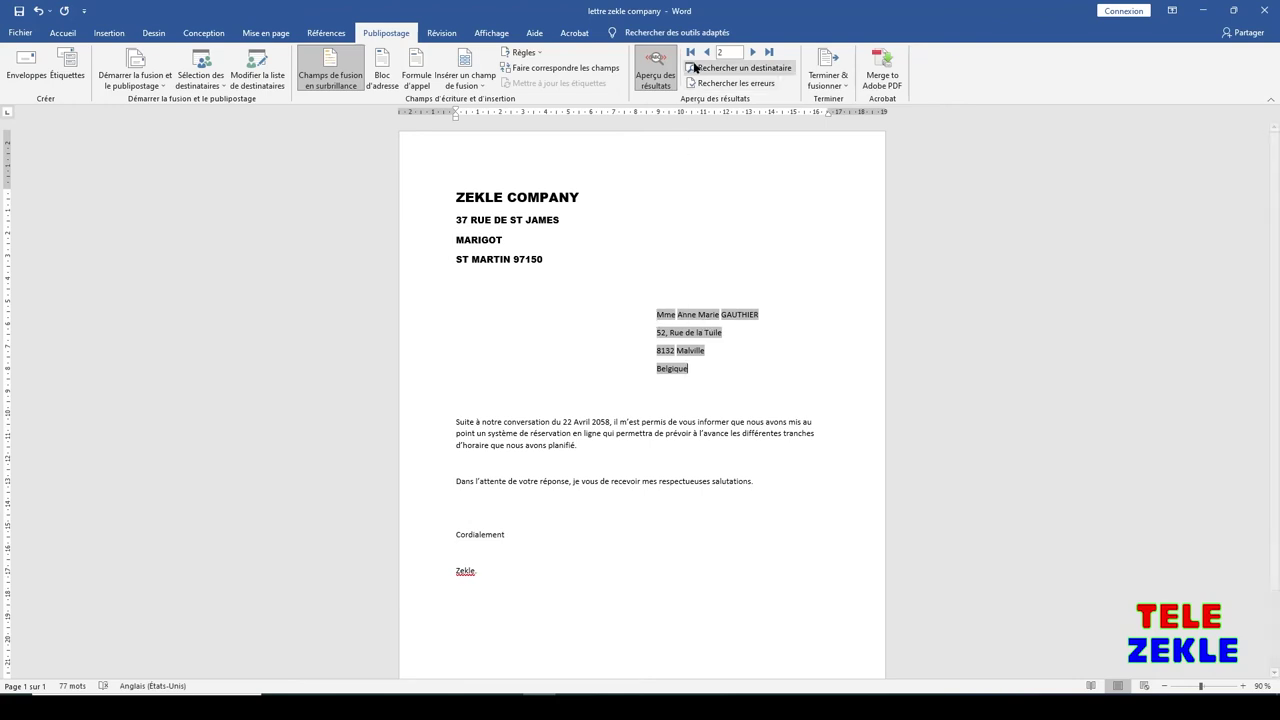
click(756, 56)
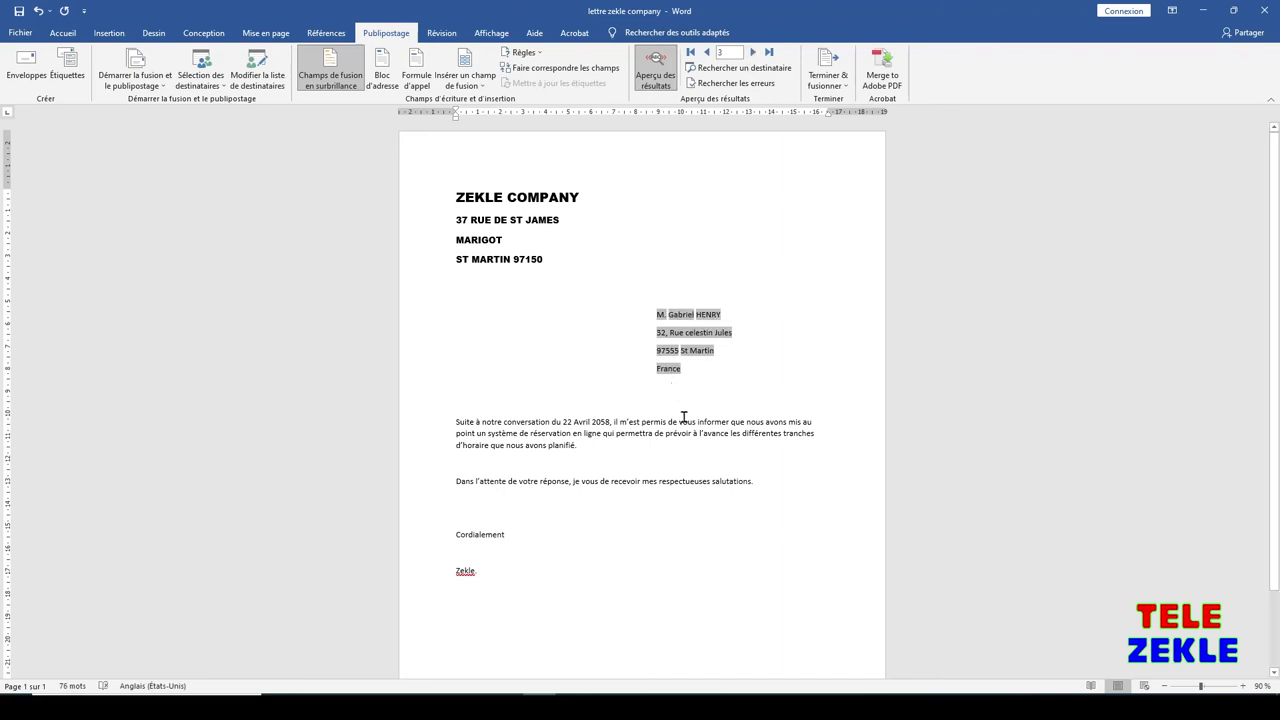
click(753, 52)
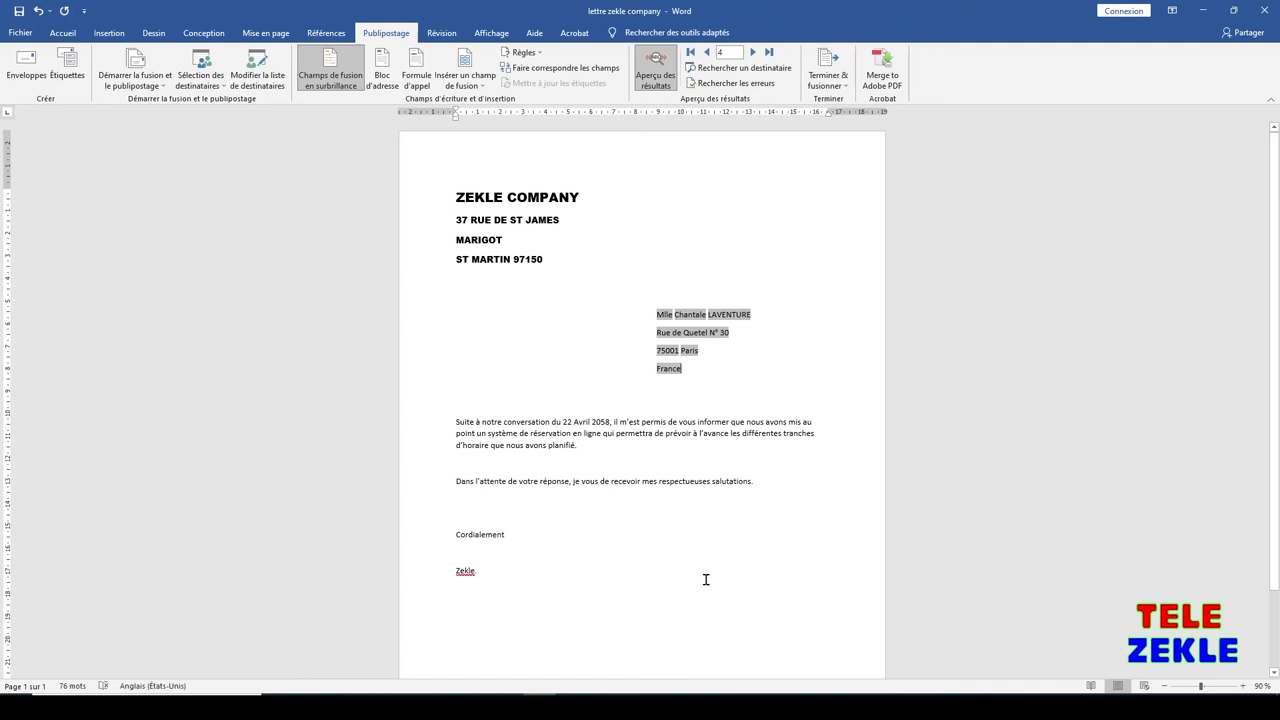
Add two blank lines below the address block.
scroll(689, 491, down, 2)
scroll(689, 491, up, 2)
key(Return)
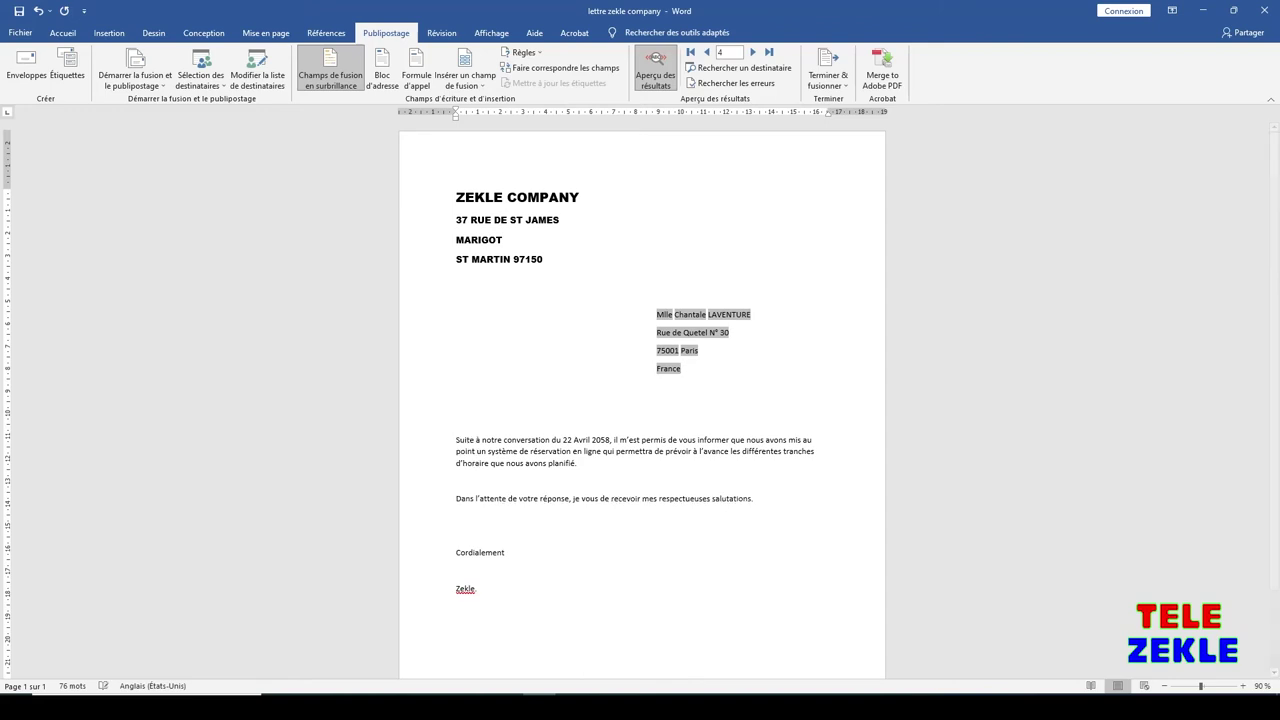
key(Return)
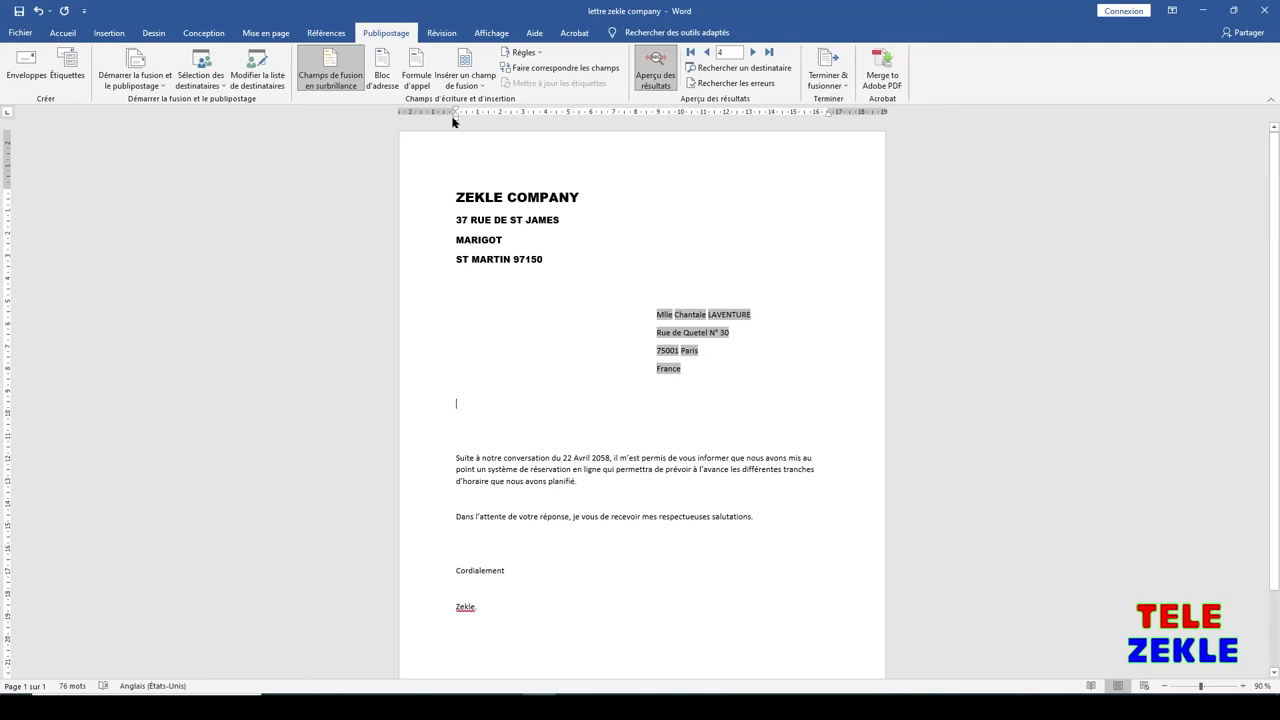
Insert a greeting line with 'Cher' replacing 'Dear' before the client's title and surname.
click(415, 68)
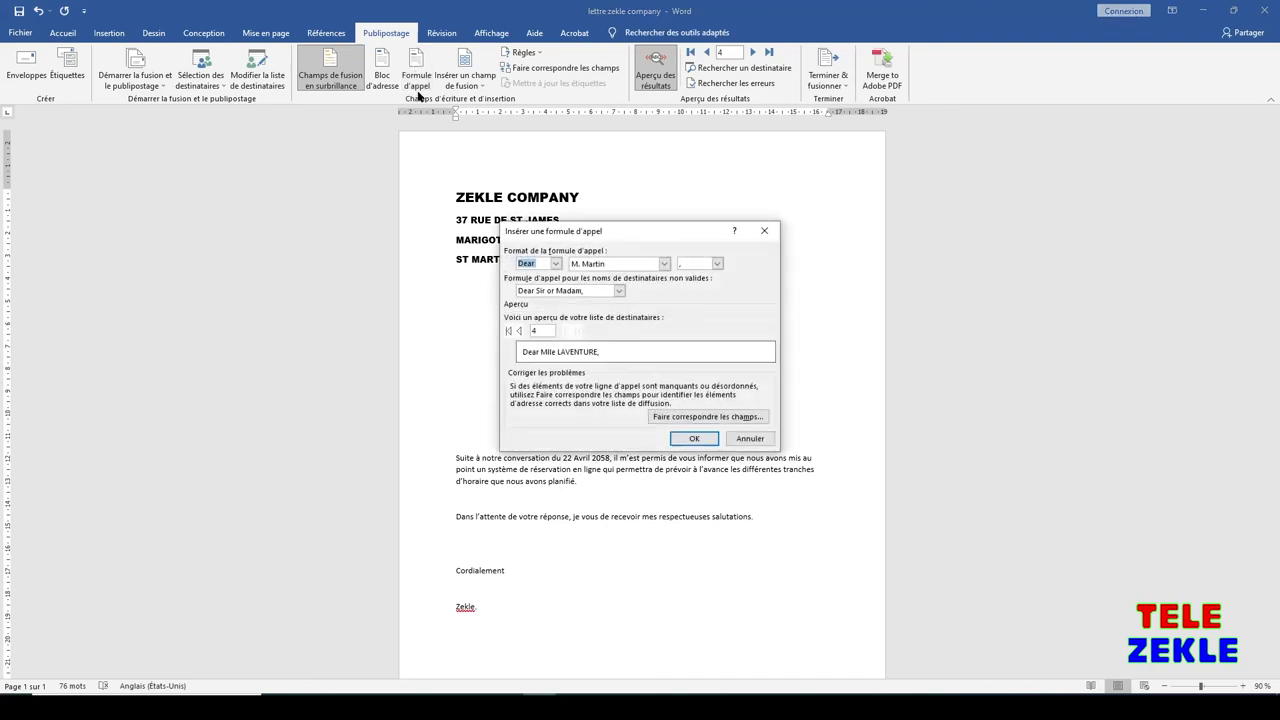
text(cher)
click(508, 330)
click(543, 263)
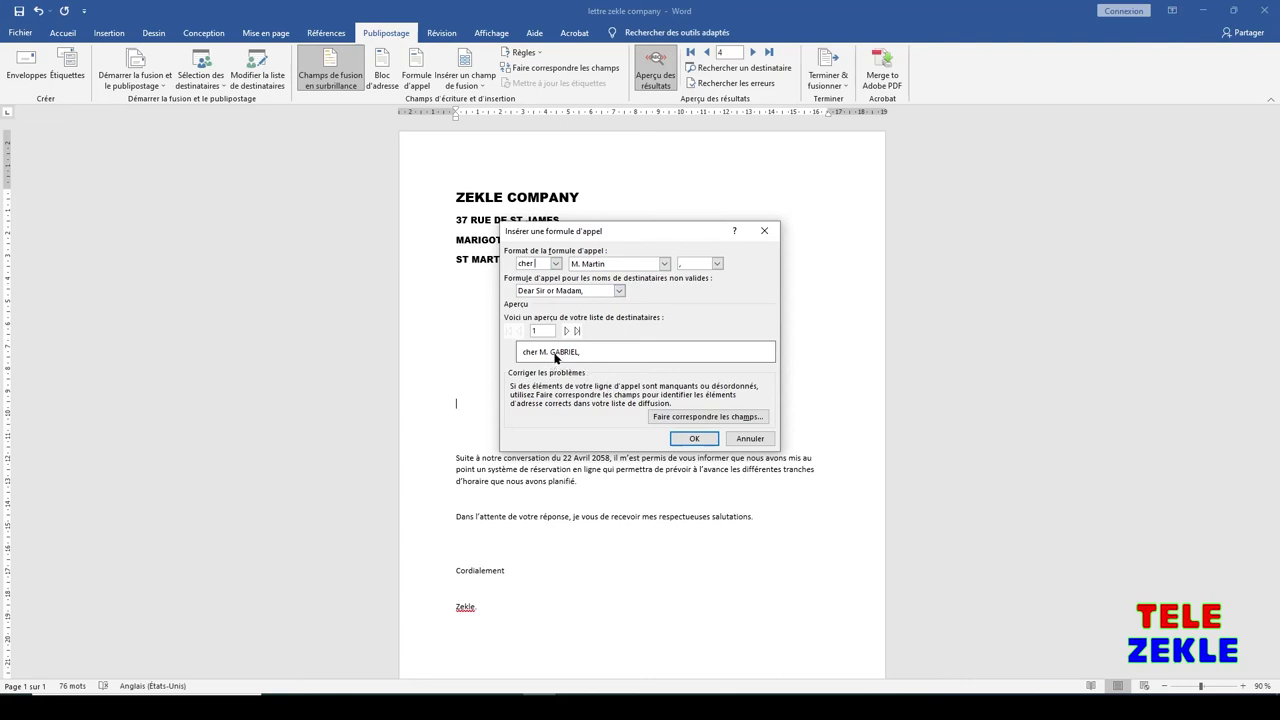
key(Home)
key(Delete)
text(C)
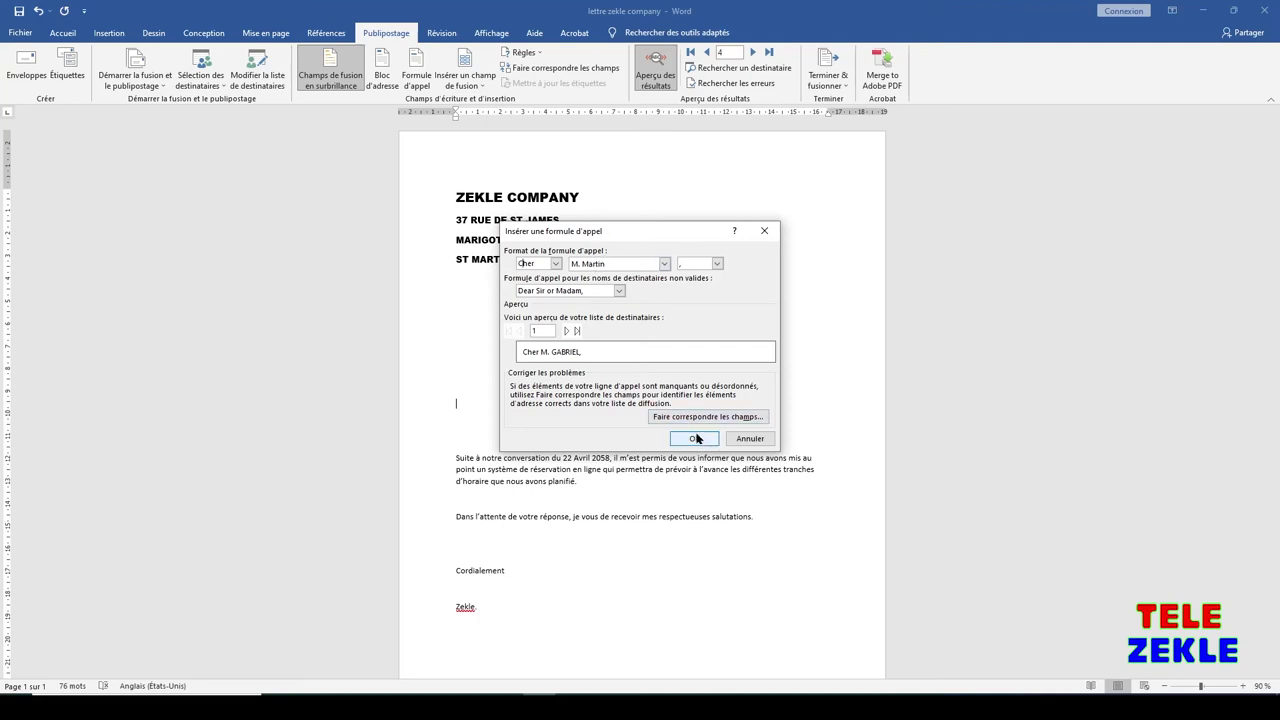
click(692, 442)
click(692, 440)
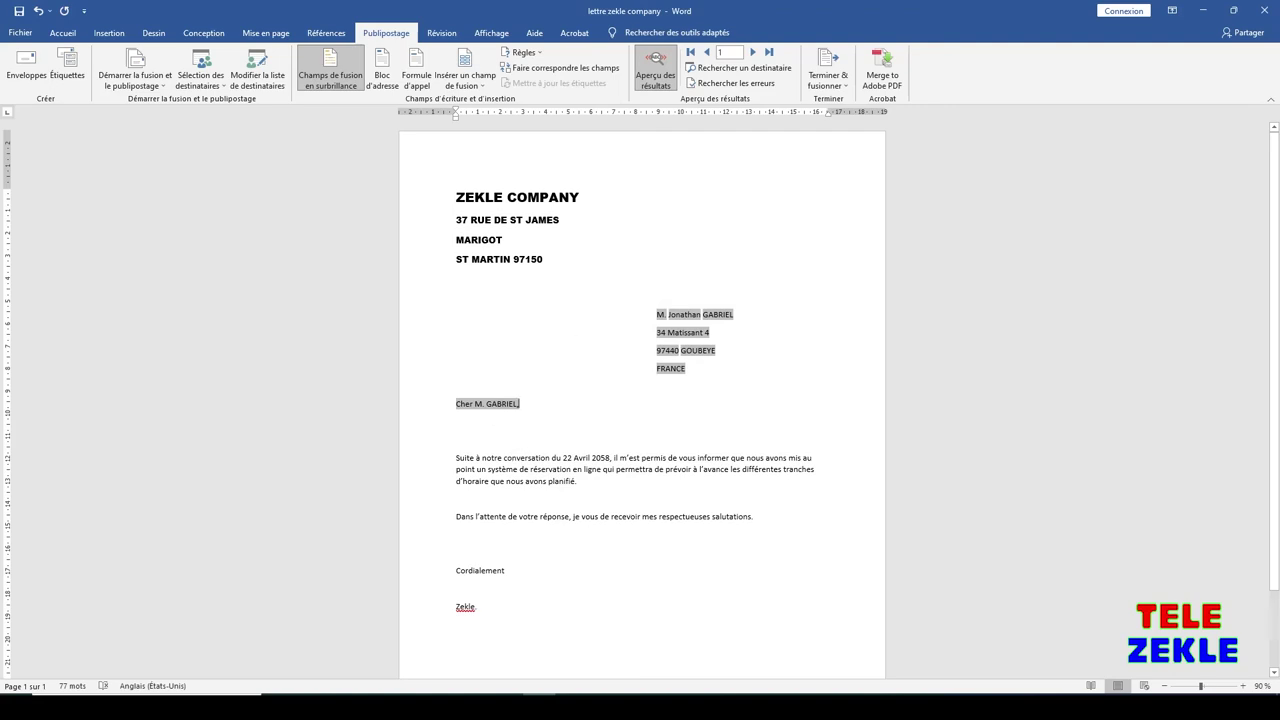
click(751, 52)
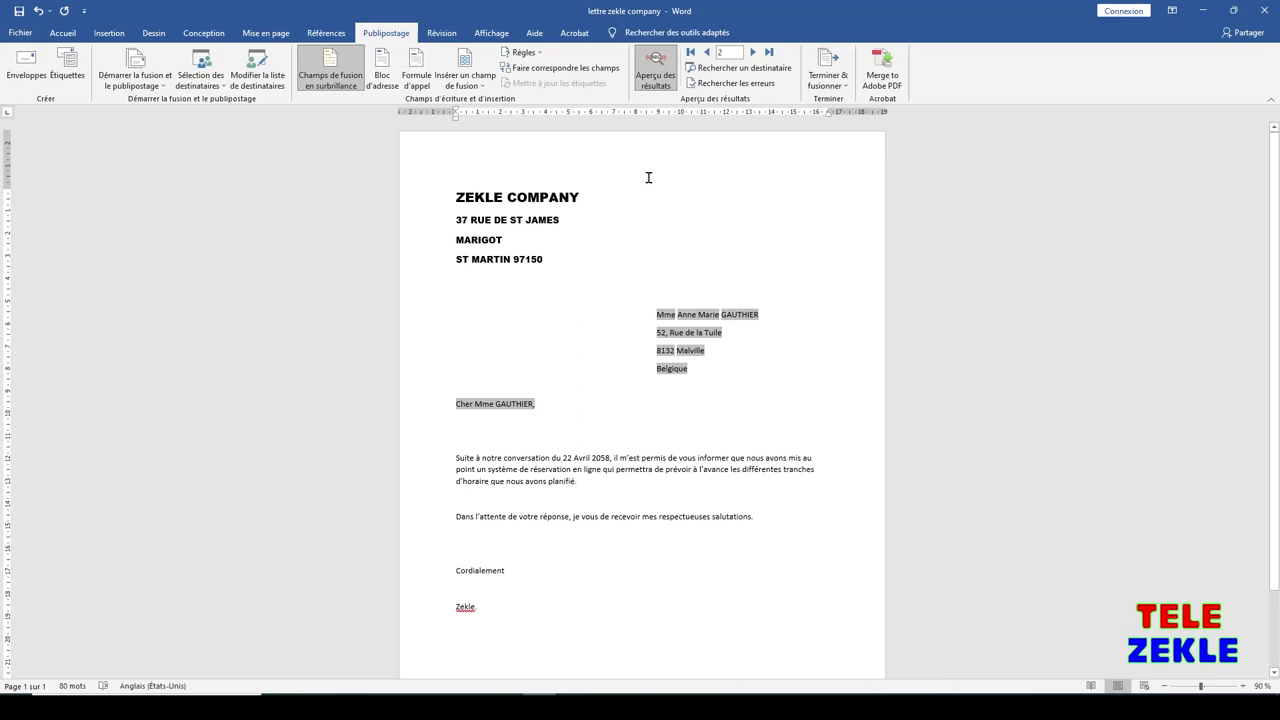
click(752, 52)
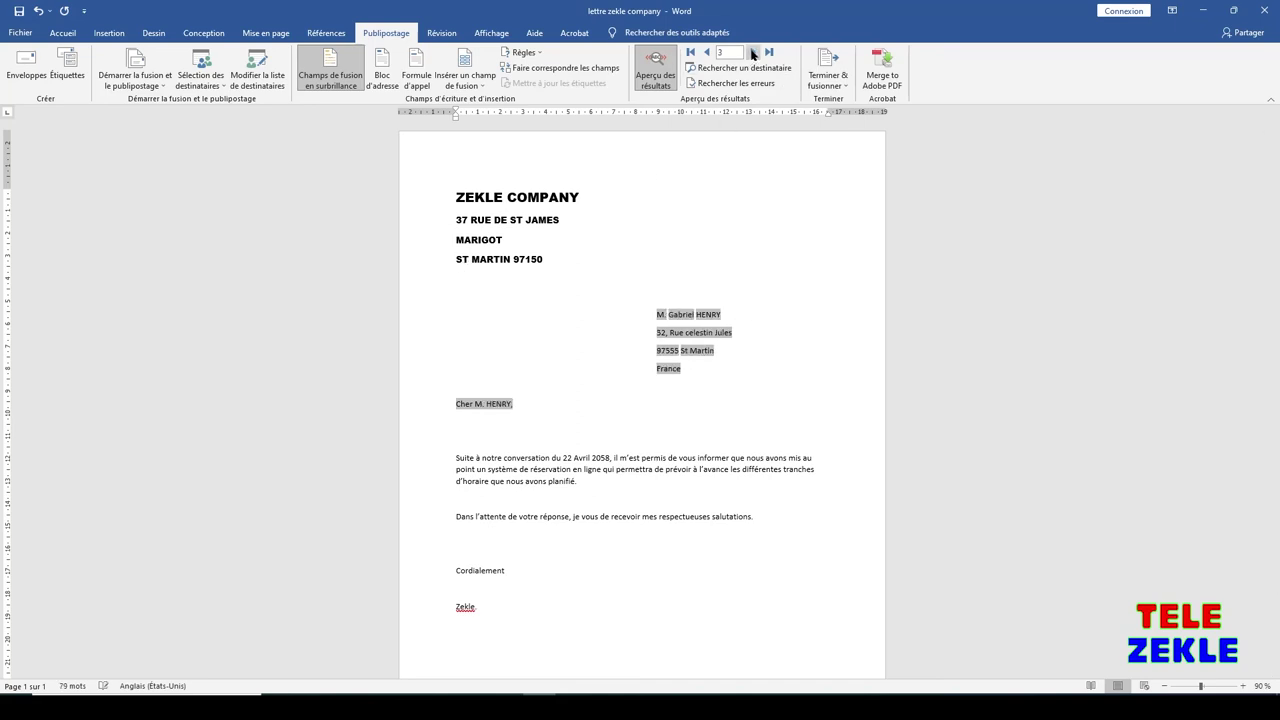
click(753, 53)
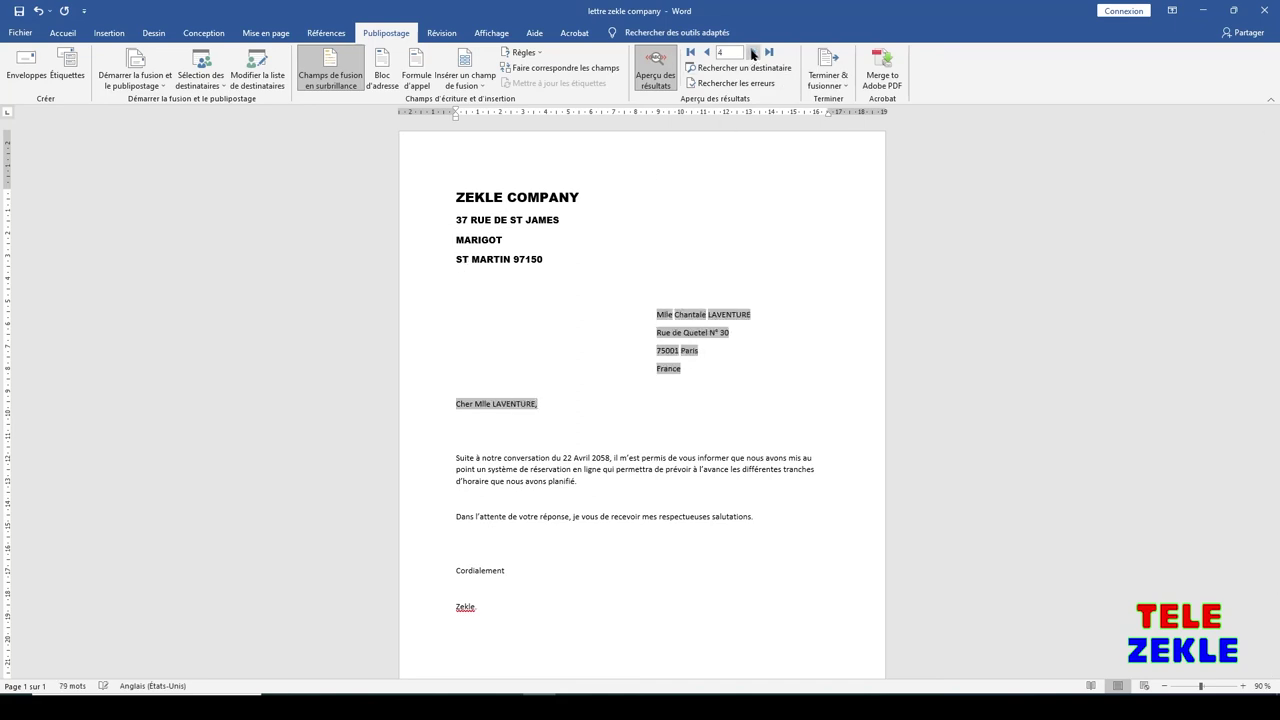
click(690, 52)
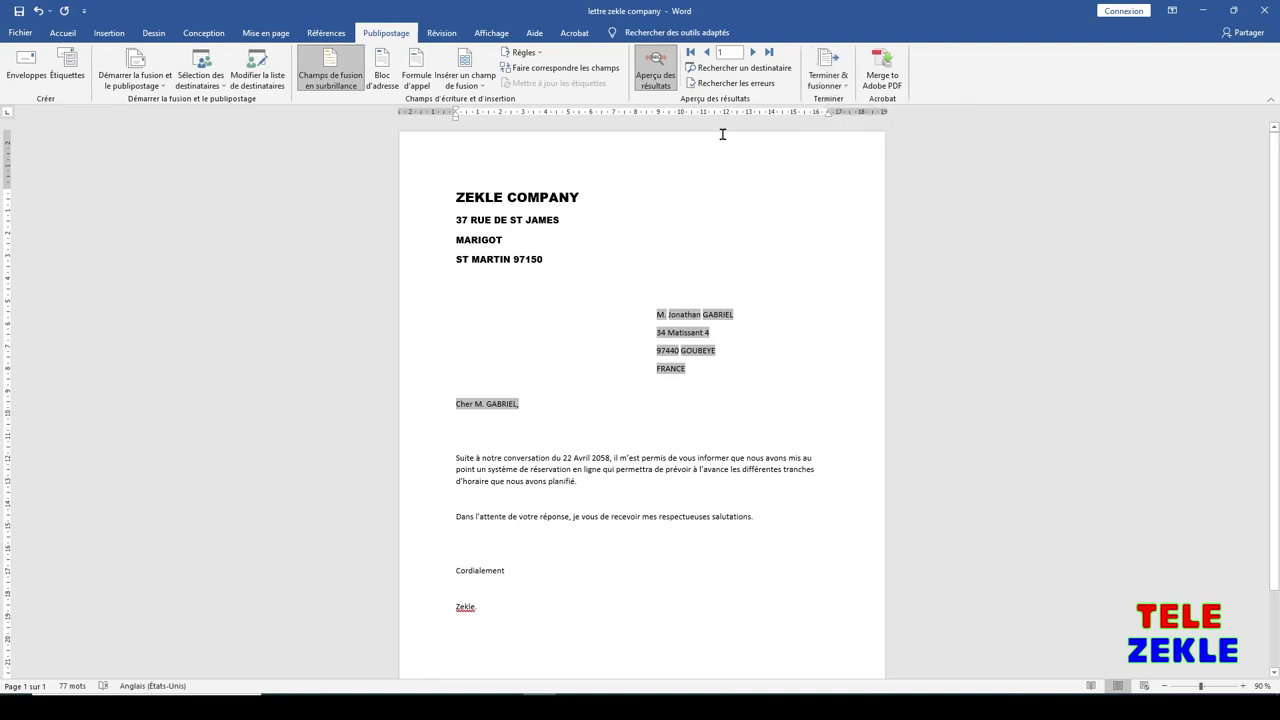
Turn off Aperçu des résultats to show merge fields, and cancel the merge-to-new-document dialog.
click(658, 74)
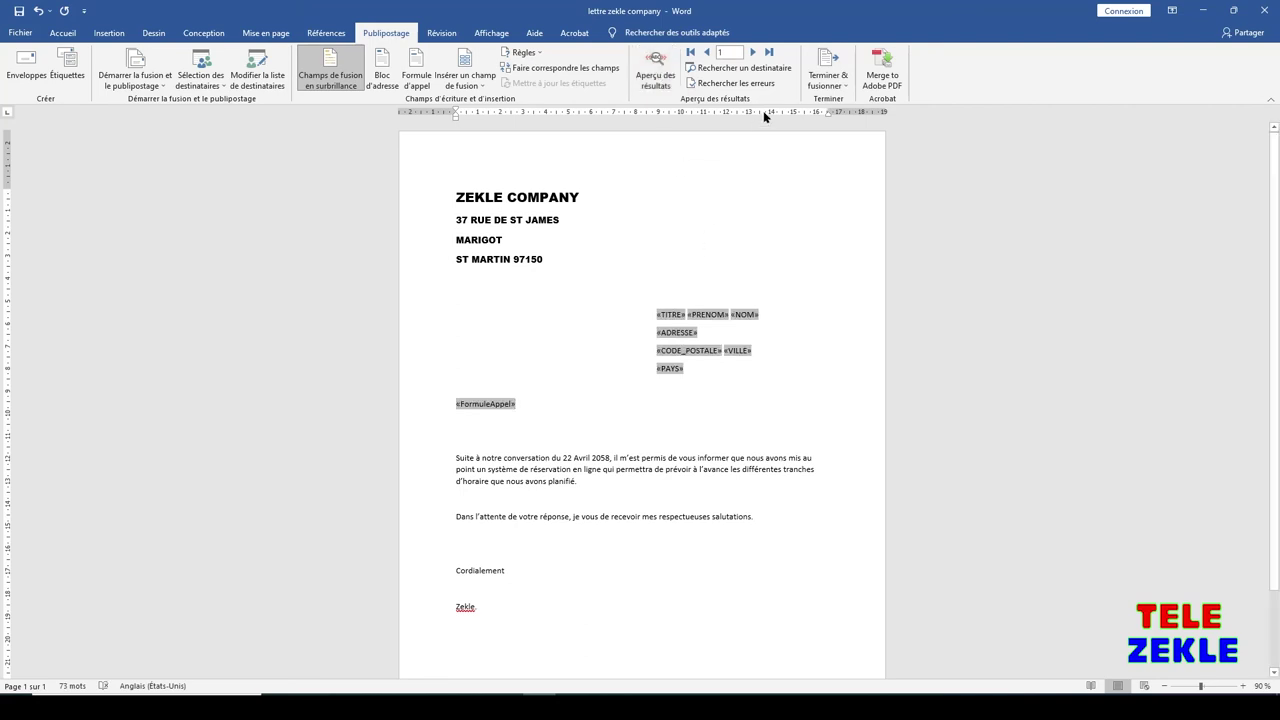
click(827, 80)
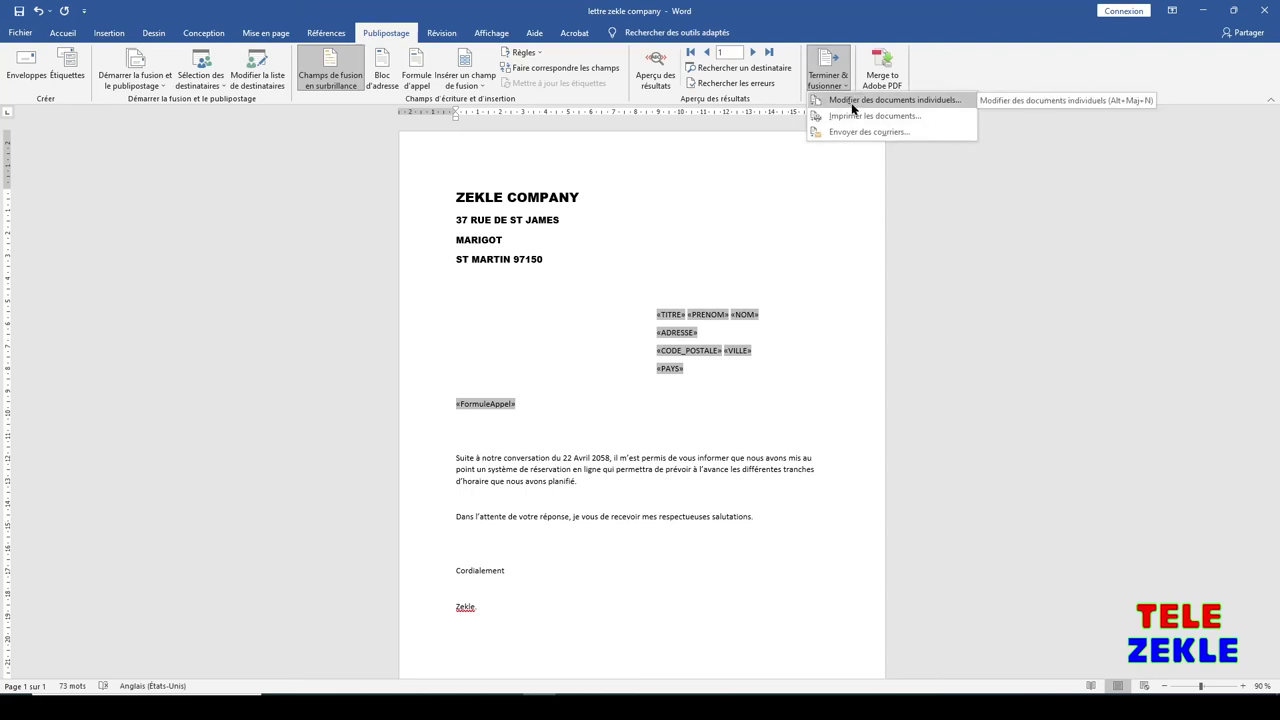
click(853, 103)
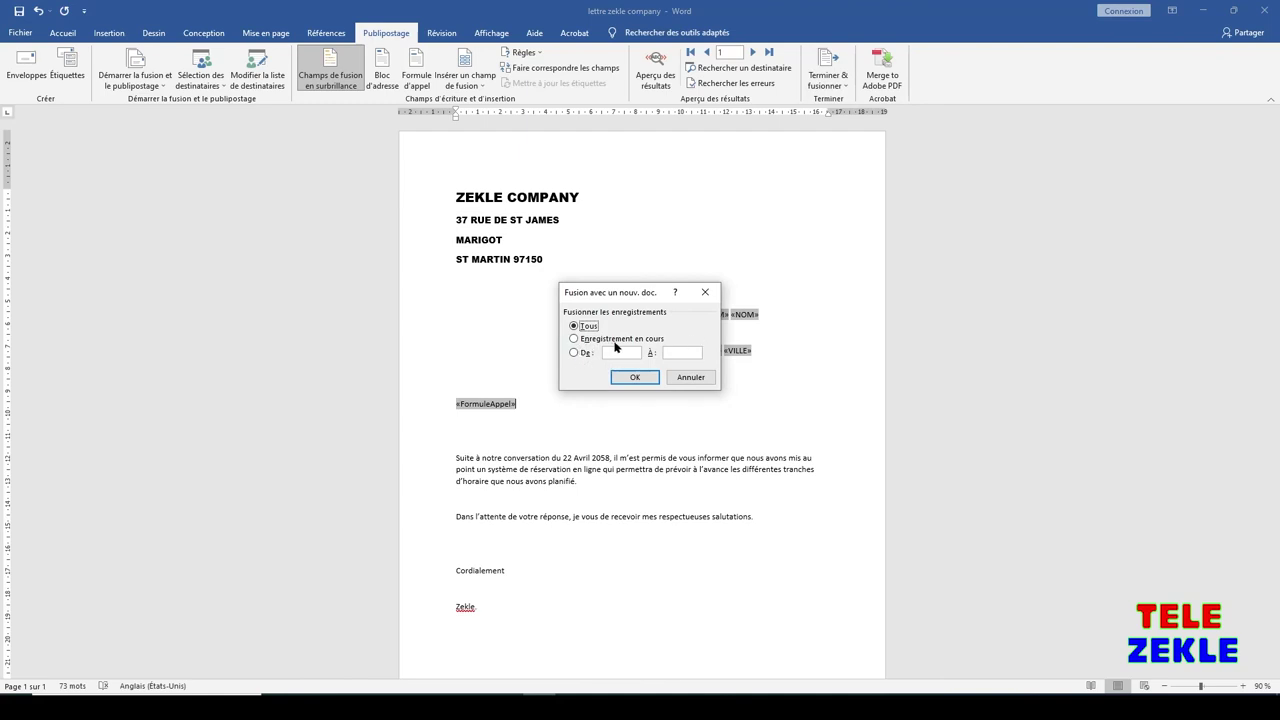
click(703, 378)
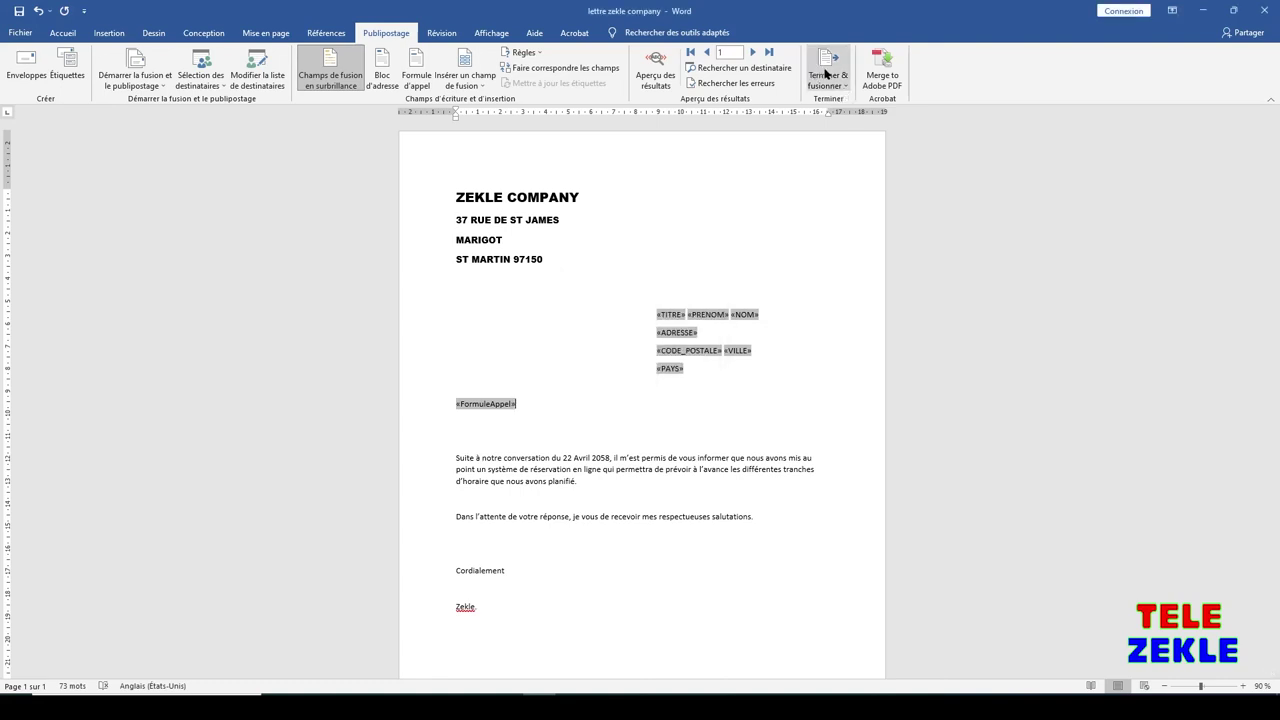
Look at the Terminer & fusionner print option for the merged letters, then cancel it.
click(841, 90)
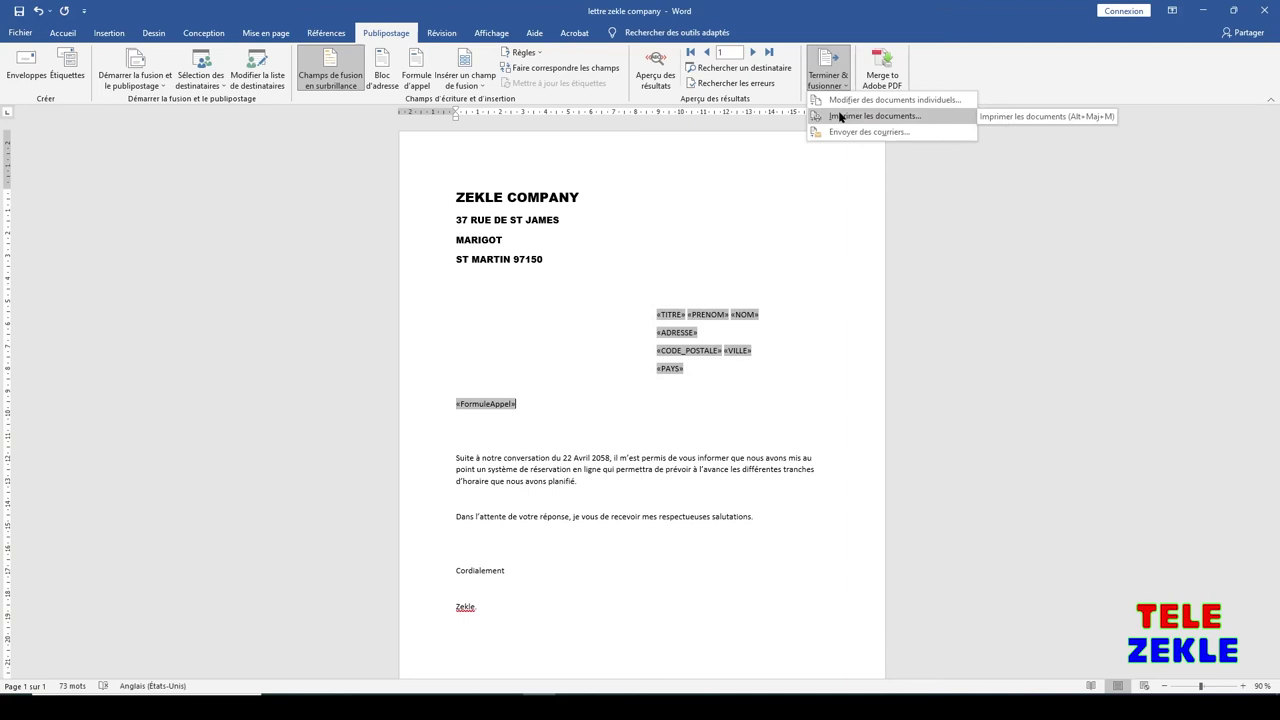
click(841, 117)
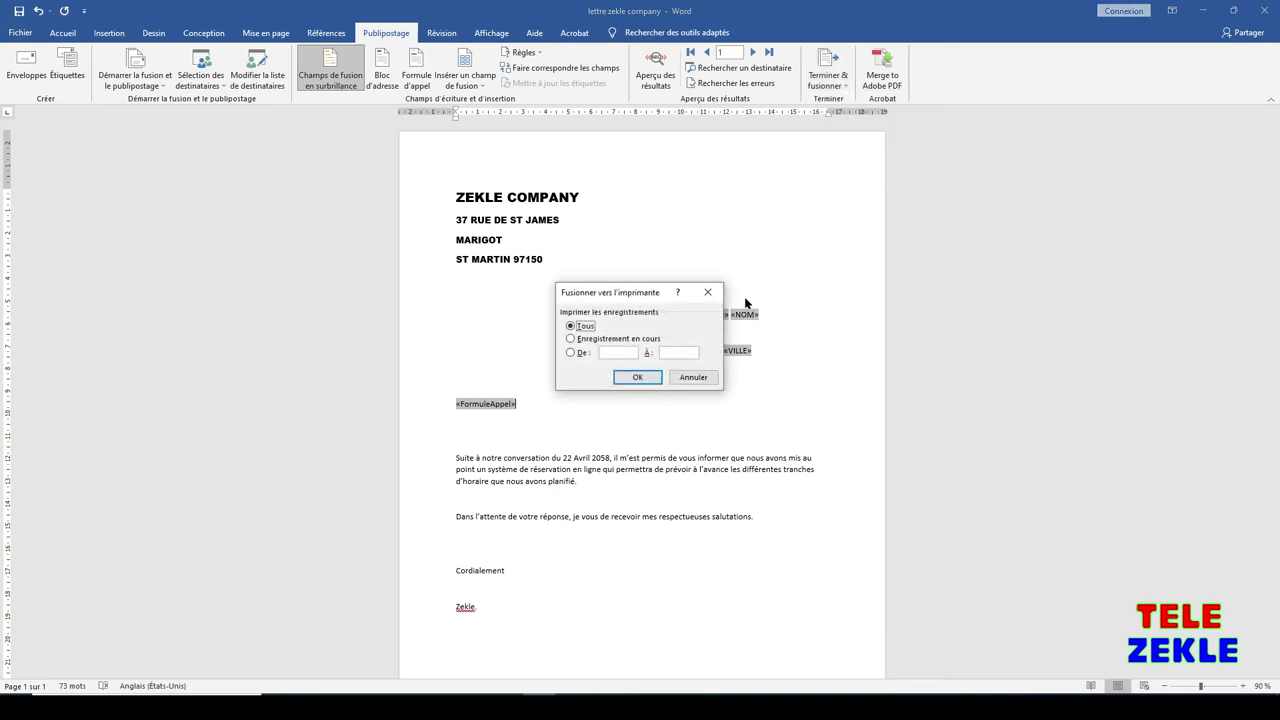
click(699, 378)
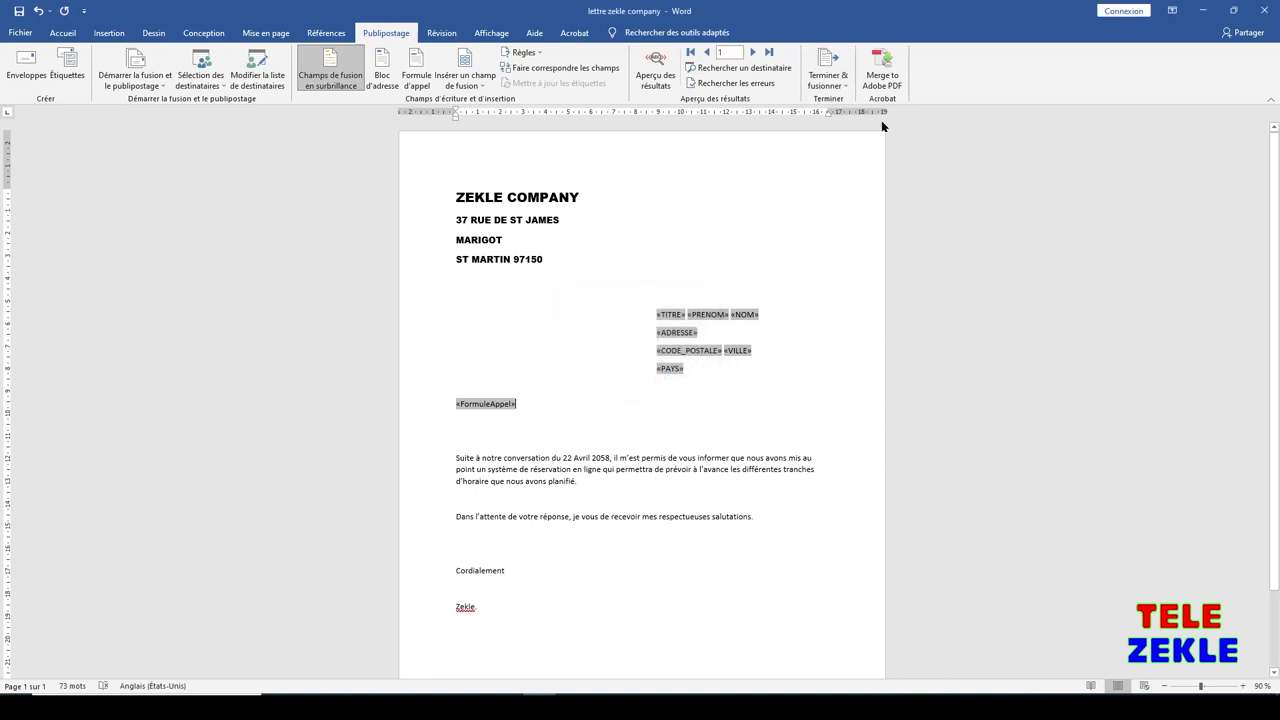